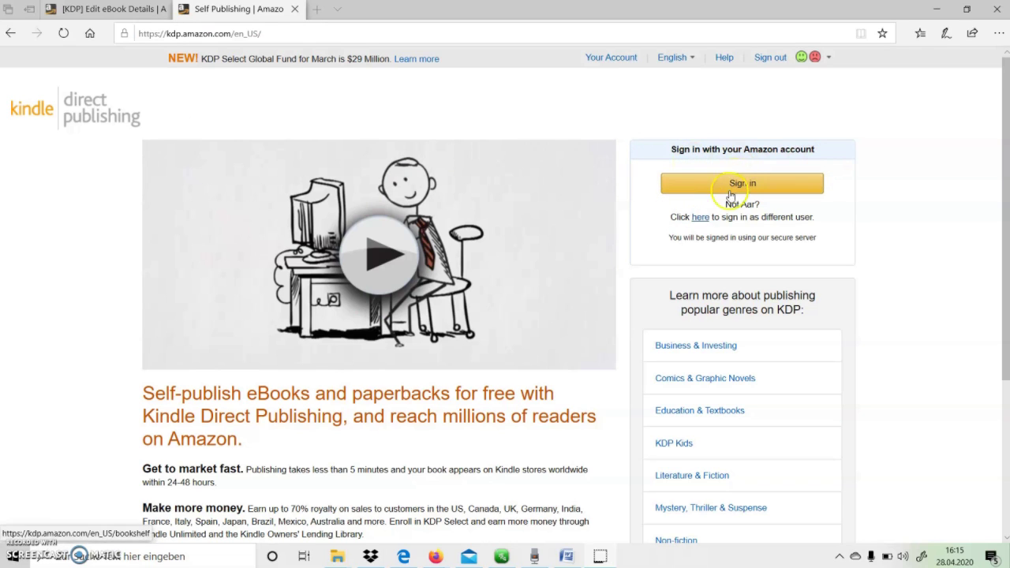
Sign in to KDP to reach the Bookshelf with the draft Kindle eBook
{"action": "left_click", "coordinate": [702, 183]}
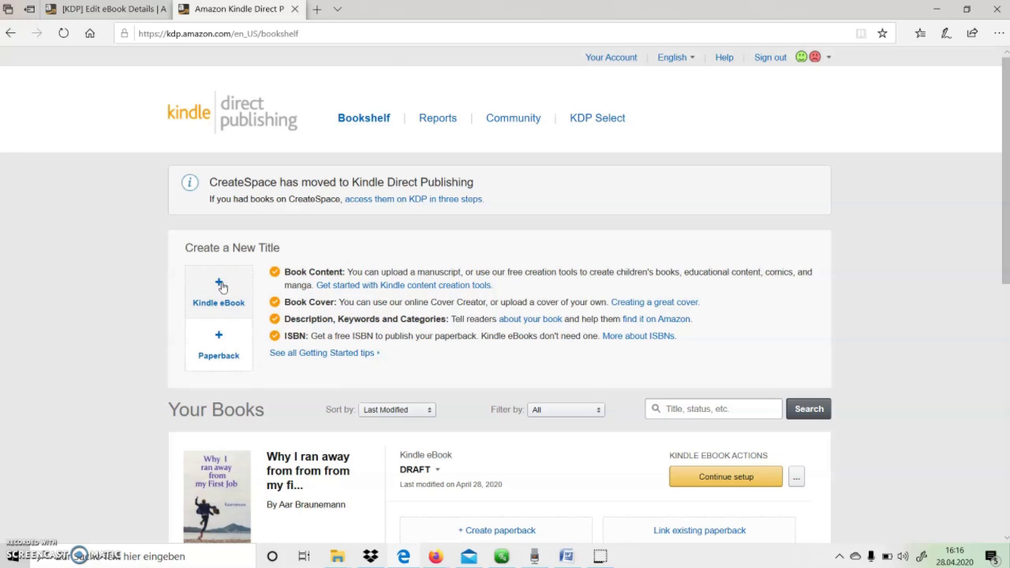
Start a new Kindle eBook and confirm its language is English
{"action": "left_click", "coordinate": [220, 286]}
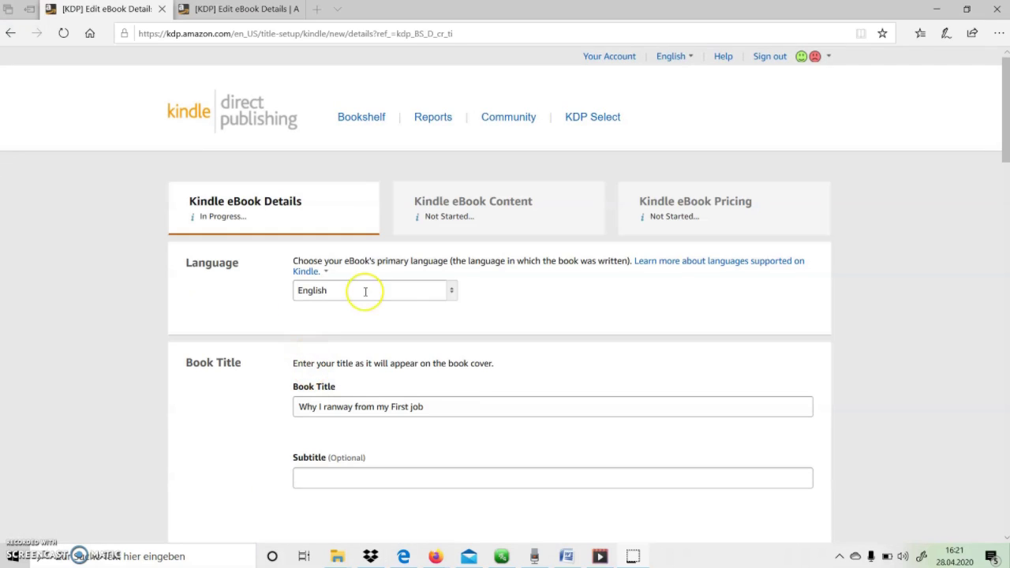
{"action": "left_click", "coordinate": [342, 290]}
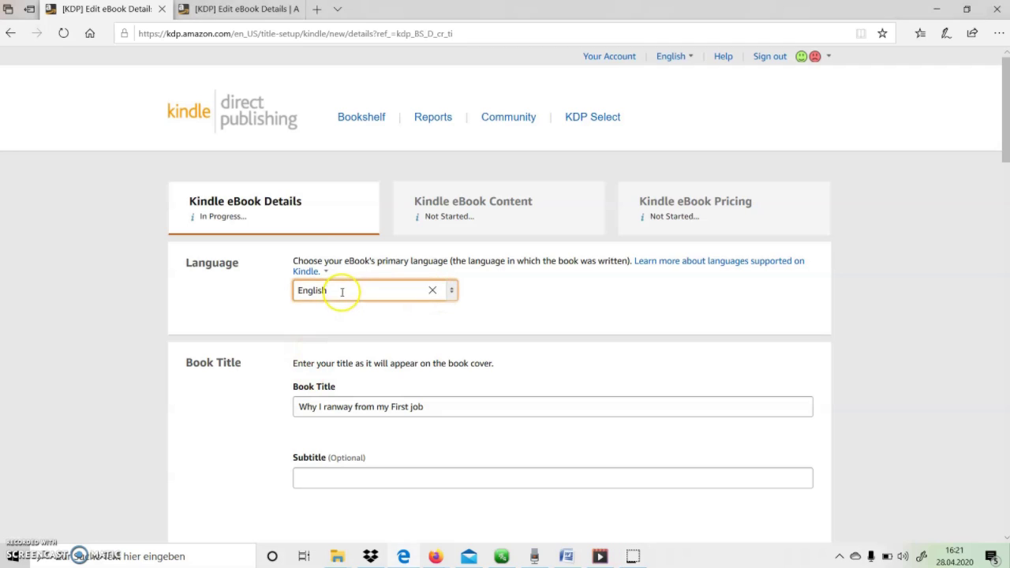
{"action": "double_click", "coordinate": [296, 289]}
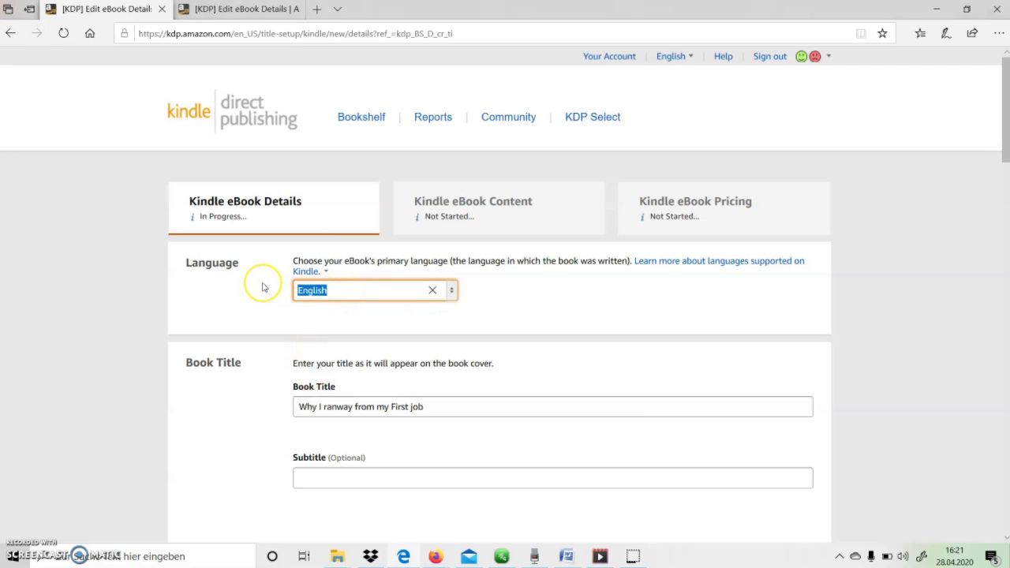
{"action": "left_click", "coordinate": [269, 312]}
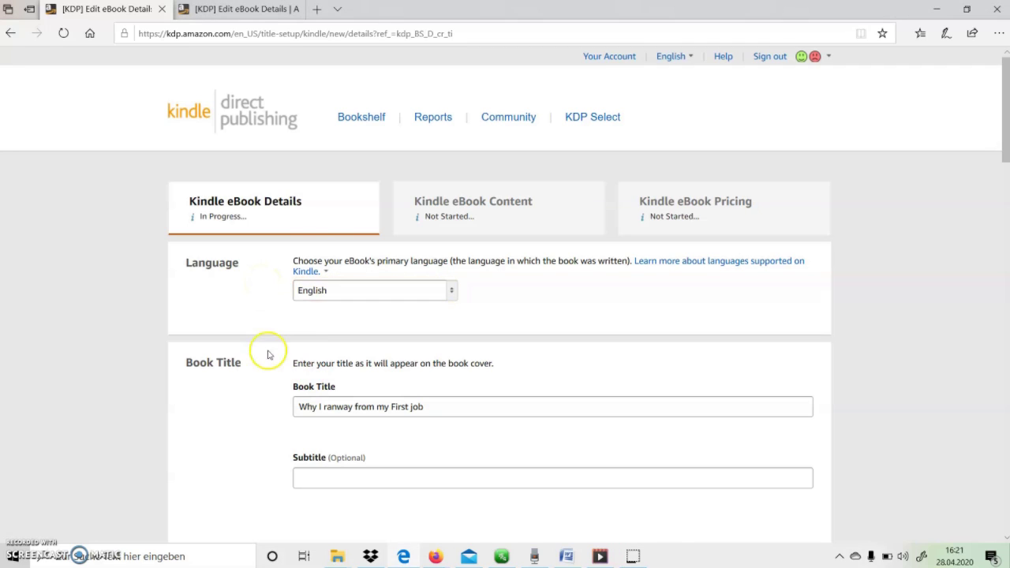
Review the pre-filled book title and the author's first and last name
{"action": "scroll", "coordinate": [264, 350], "scroll_direction": "down", "scroll_amount": 1}
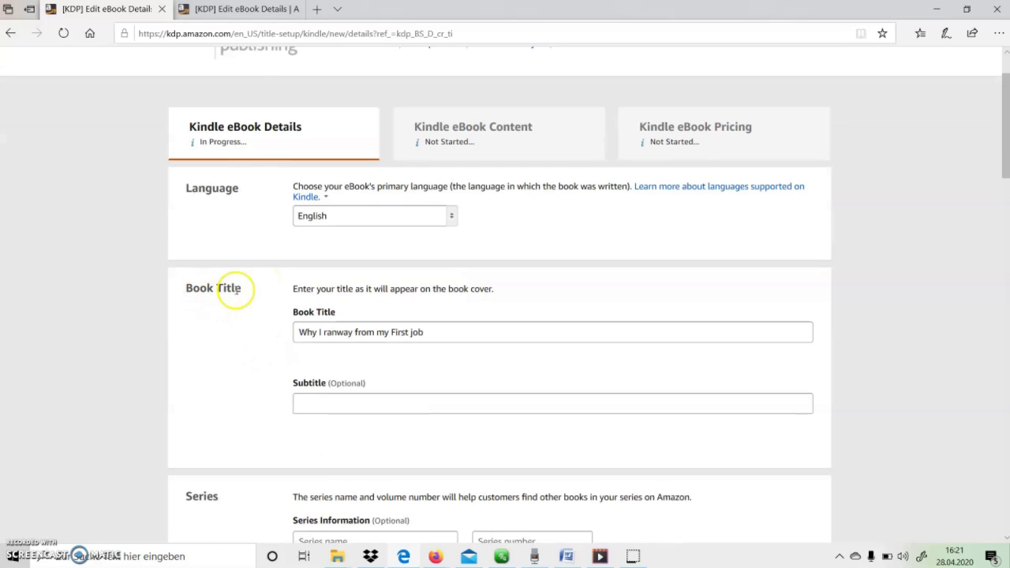
{"action": "left_click_drag", "start_coordinate": [450, 336], "coordinate": [295, 333]}
{"action": "left_click", "coordinate": [343, 355]}
{"action": "scroll", "coordinate": [345, 354], "scroll_direction": "down", "scroll_amount": 2}
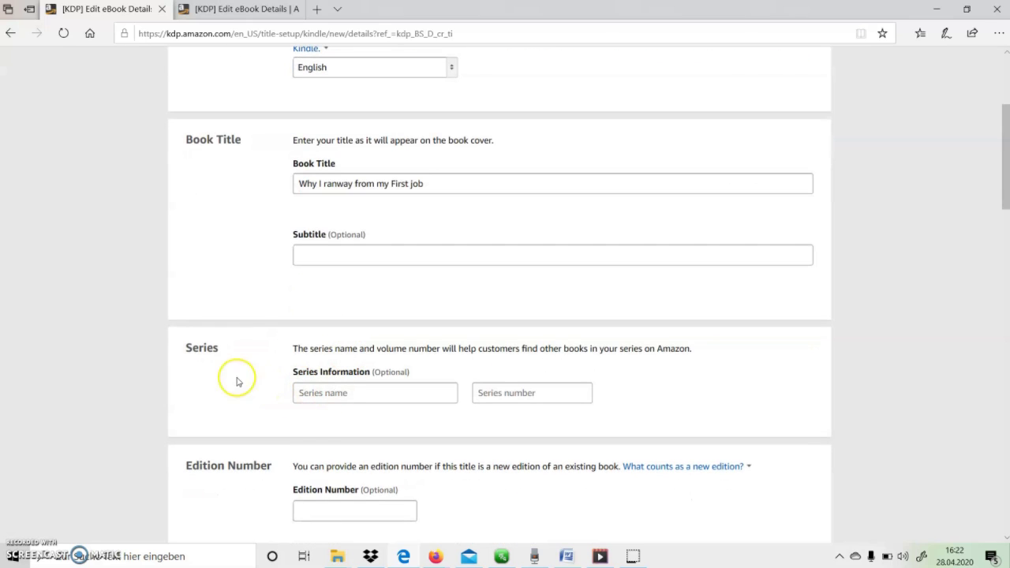
{"action": "scroll", "coordinate": [378, 397], "scroll_direction": "down", "scroll_amount": 2}
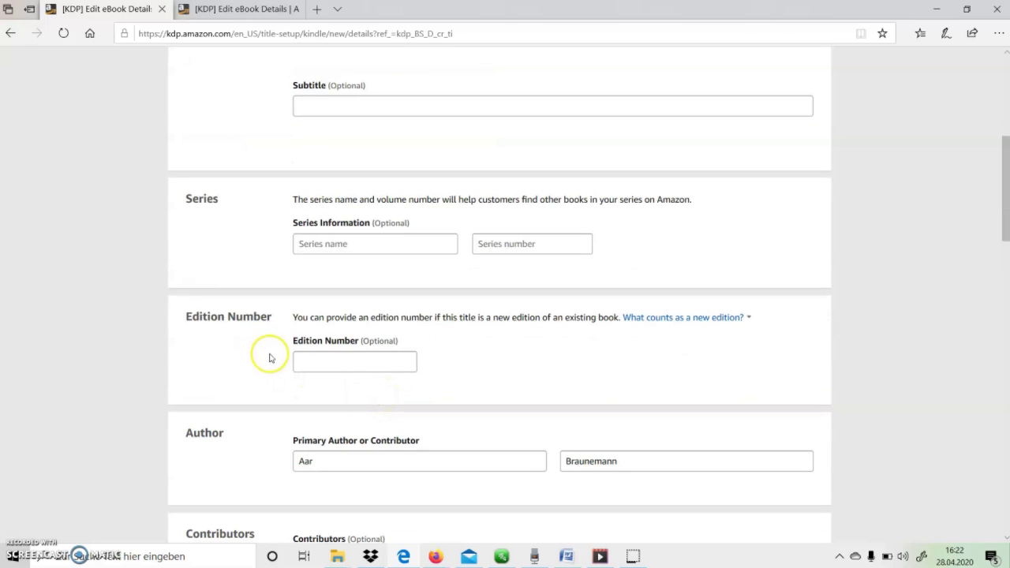
{"action": "scroll", "coordinate": [338, 364], "scroll_direction": "down", "scroll_amount": 2}
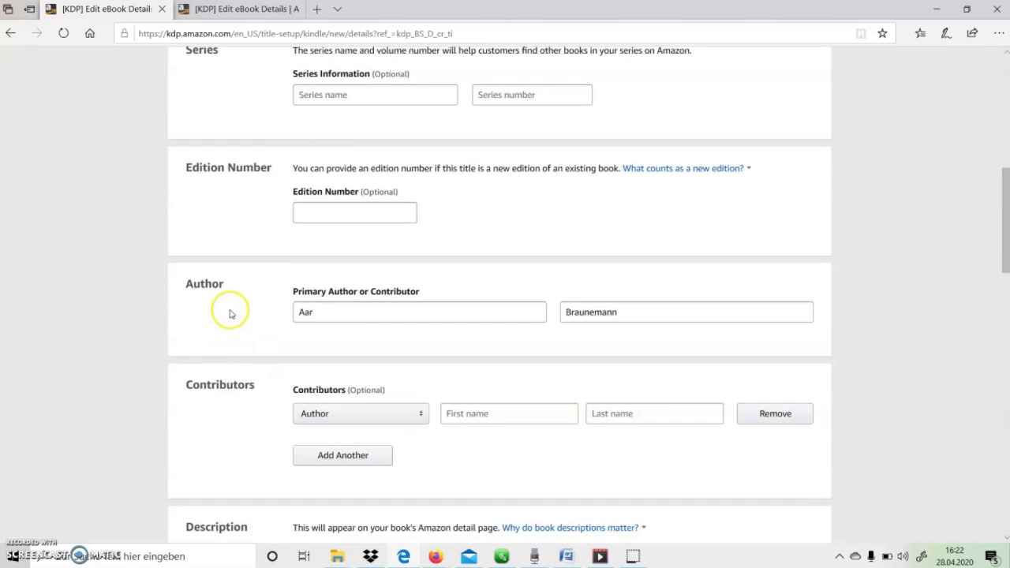
{"action": "left_click_drag", "start_coordinate": [328, 310], "coordinate": [279, 311]}
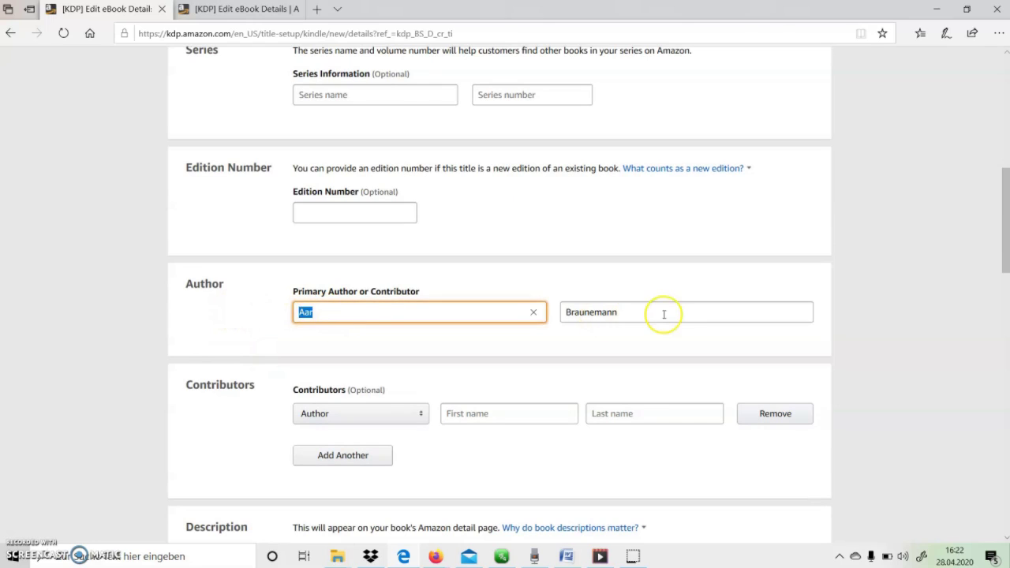
{"action": "left_click_drag", "start_coordinate": [660, 313], "coordinate": [529, 313]}
{"action": "left_click", "coordinate": [446, 377]}
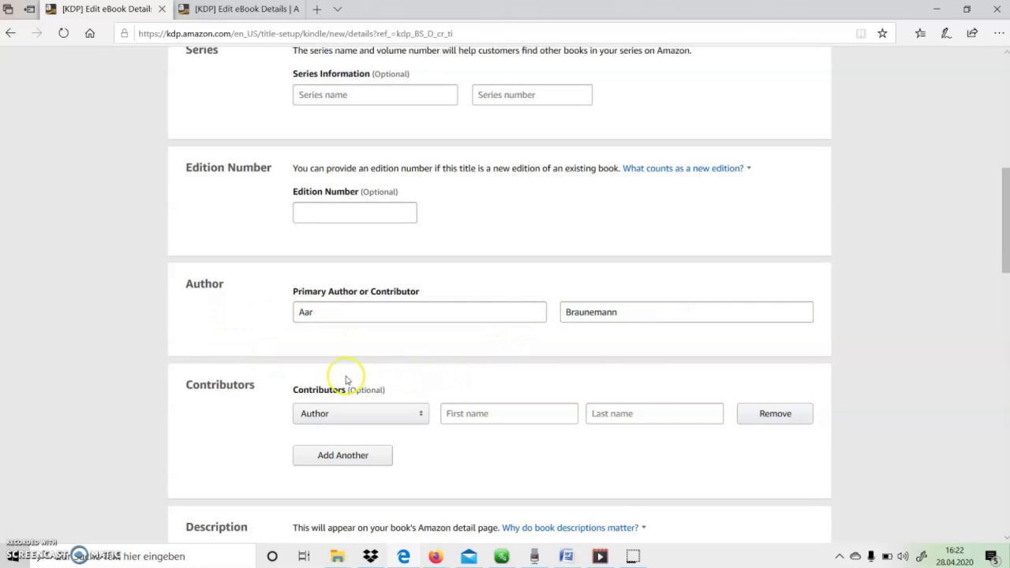
{"action": "scroll", "coordinate": [342, 370], "scroll_direction": "down", "scroll_amount": 1}
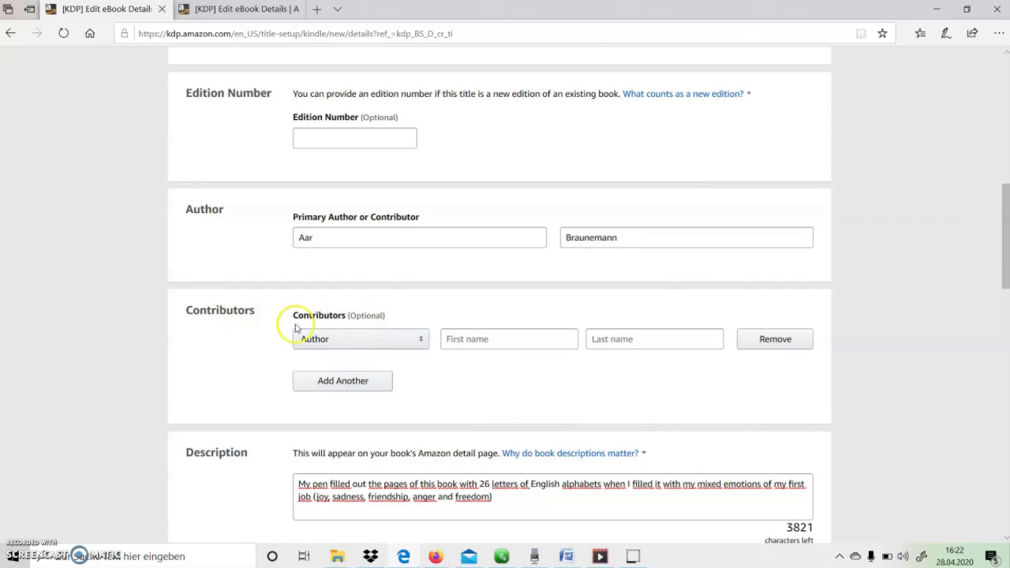
Review the book description and its 3821 characters-left count
{"action": "scroll", "coordinate": [362, 324], "scroll_direction": "down", "scroll_amount": 2}
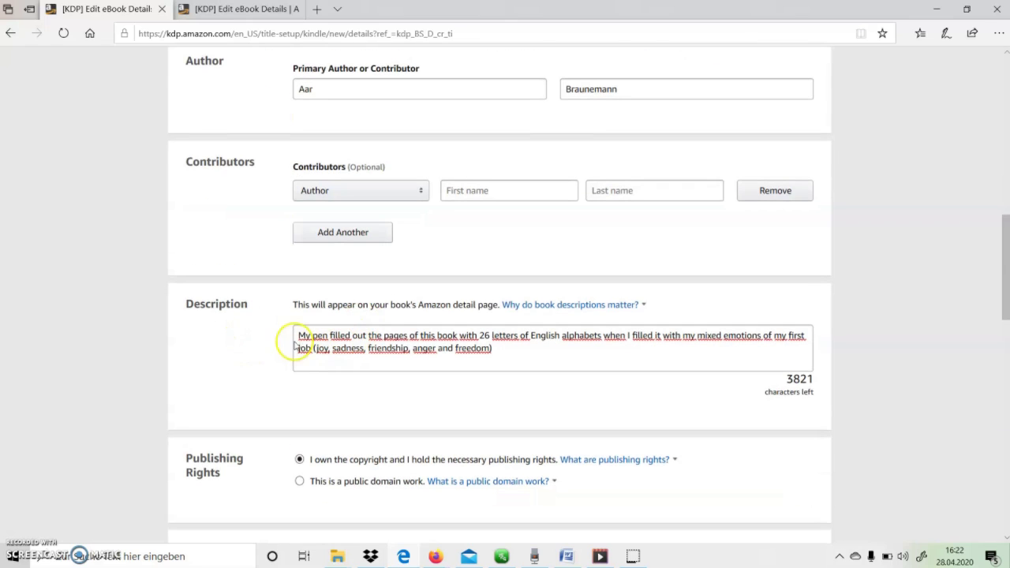
{"action": "left_click_drag", "start_coordinate": [504, 348], "coordinate": [270, 349]}
{"action": "left_click", "coordinate": [621, 362]}
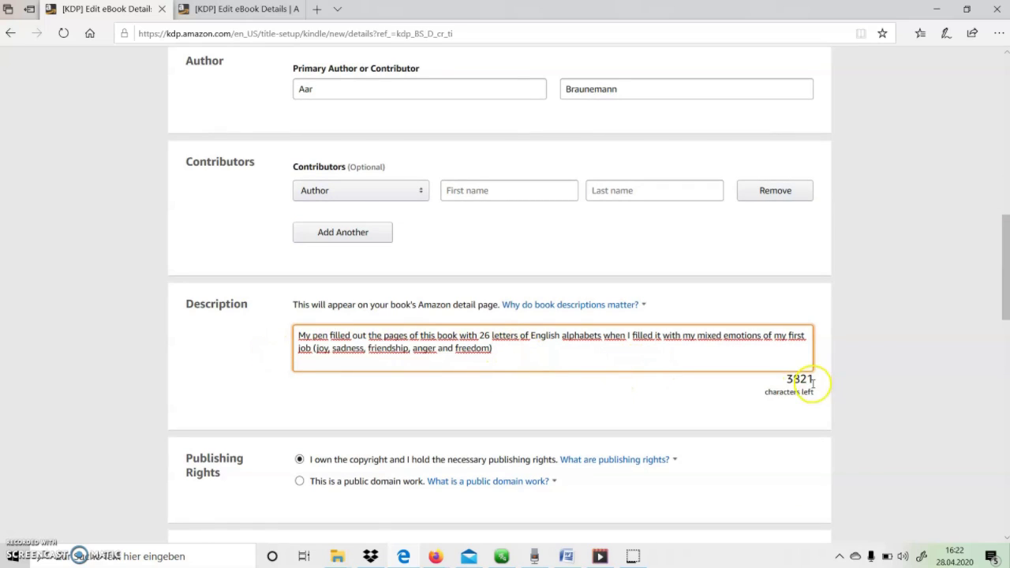
{"action": "left_click_drag", "start_coordinate": [815, 384], "coordinate": [778, 379]}
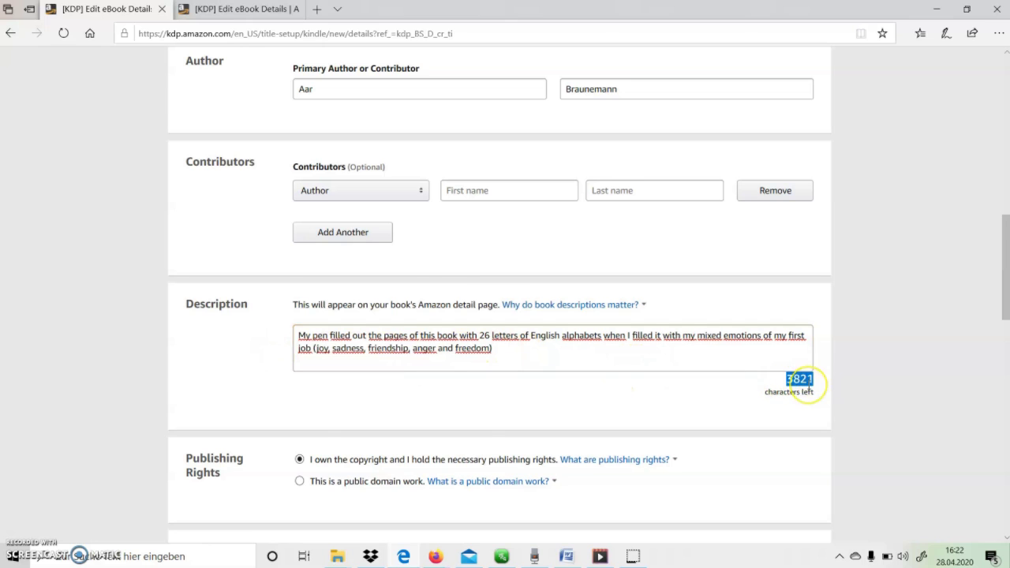
{"action": "scroll", "coordinate": [808, 383], "scroll_direction": "down", "scroll_amount": 1}
{"action": "left_click", "coordinate": [751, 392]}
{"action": "scroll", "coordinate": [325, 239], "scroll_direction": "down", "scroll_amount": 2}
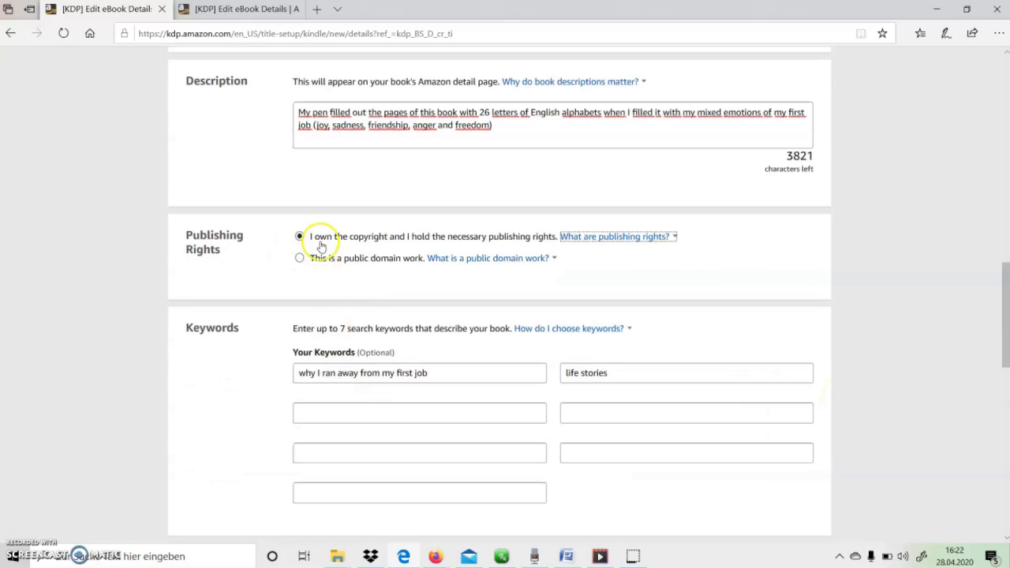
{"action": "scroll", "coordinate": [367, 363], "scroll_direction": "down", "scroll_amount": 1}
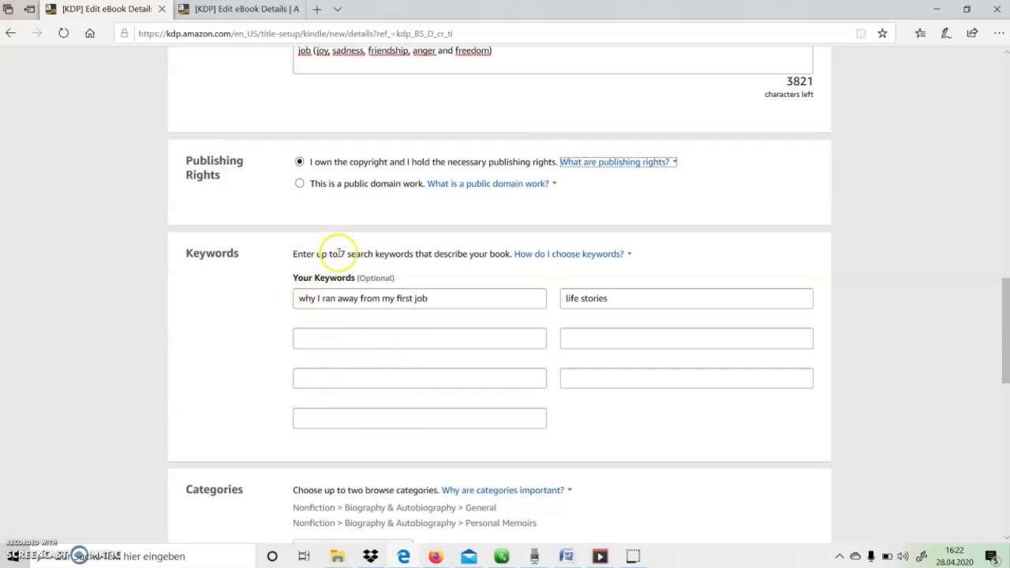
Check the 7-keyword limit, two Biography & Autobiography categories, no age range, and release-now option
{"action": "left_click_drag", "start_coordinate": [339, 253], "coordinate": [414, 255]}
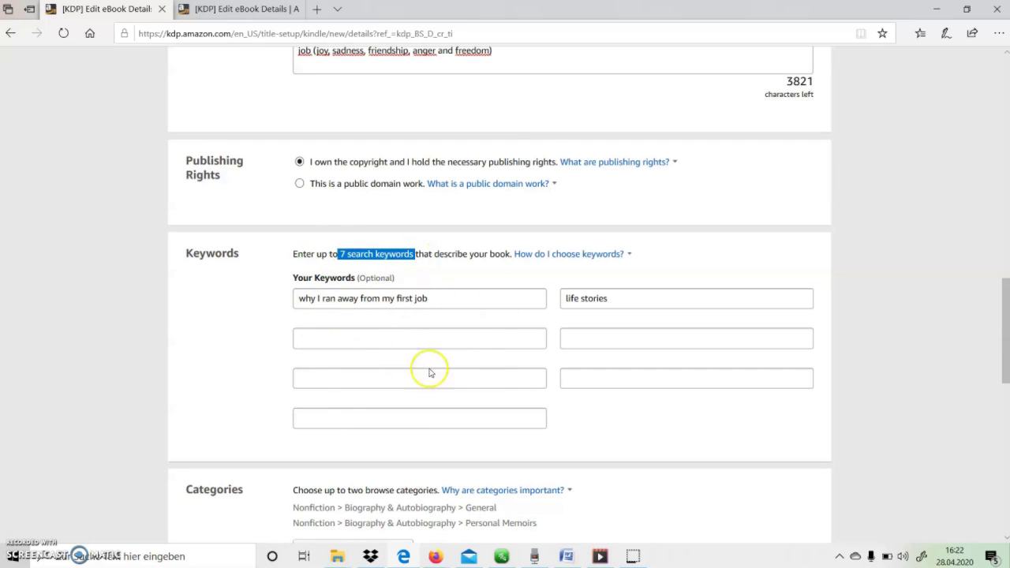
{"action": "scroll", "coordinate": [456, 374], "scroll_direction": "down", "scroll_amount": 2}
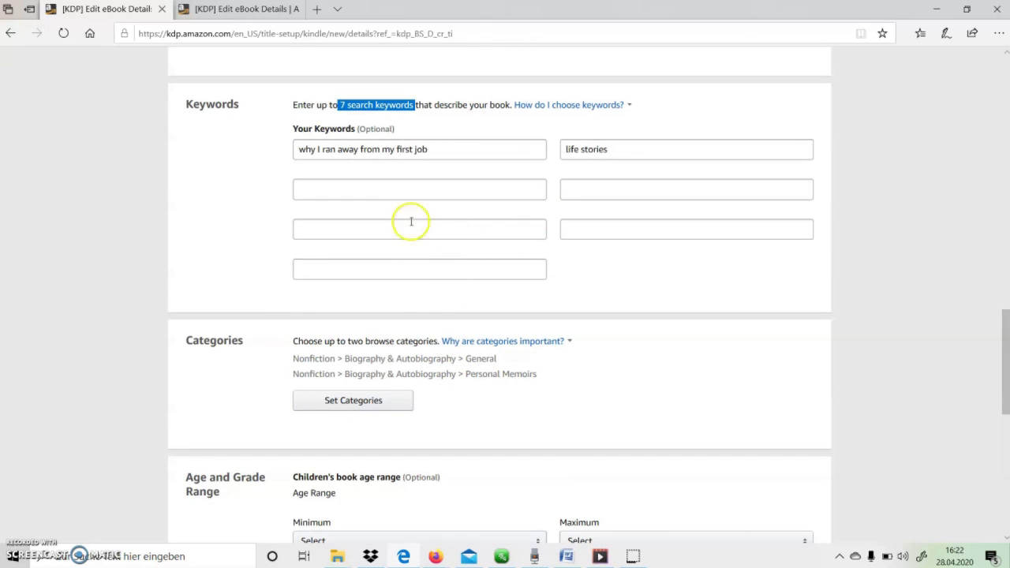
{"action": "scroll", "coordinate": [525, 228], "scroll_direction": "down", "scroll_amount": 1}
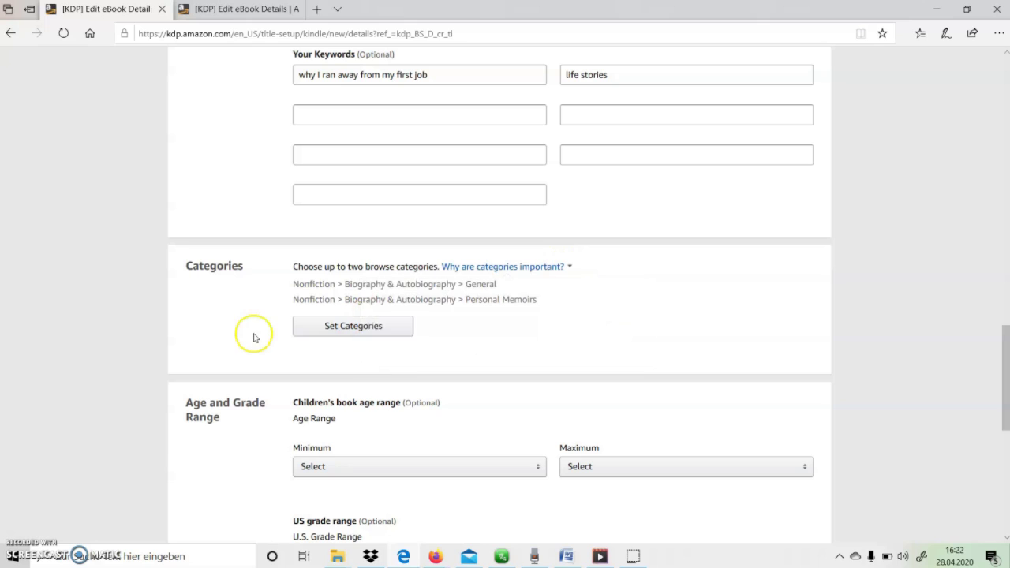
{"action": "left_click_drag", "start_coordinate": [552, 304], "coordinate": [281, 289]}
{"action": "left_click", "coordinate": [315, 309]}
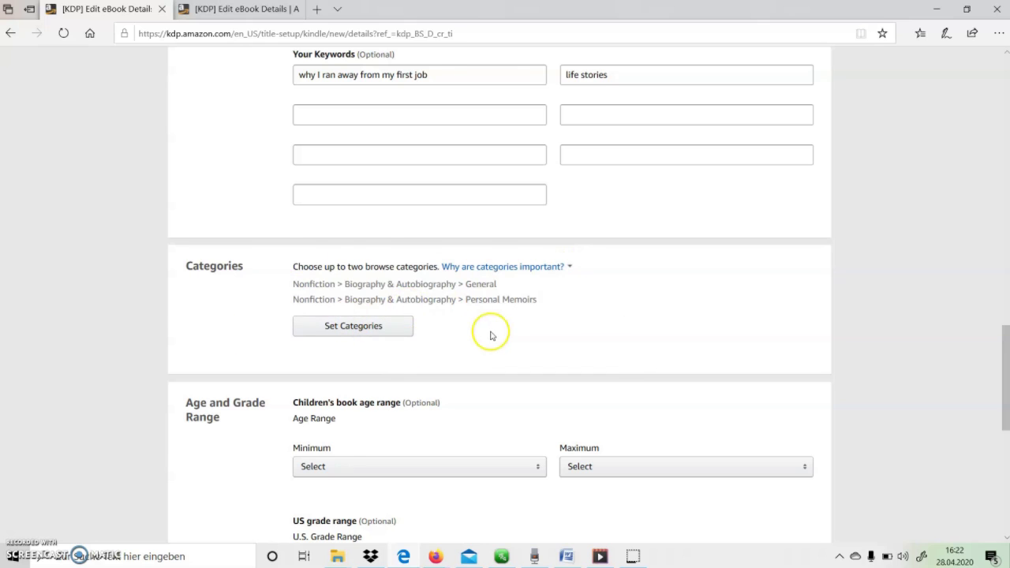
{"action": "scroll", "coordinate": [490, 336], "scroll_direction": "down", "scroll_amount": 1}
{"action": "scroll", "coordinate": [465, 339], "scroll_direction": "down", "scroll_amount": 1}
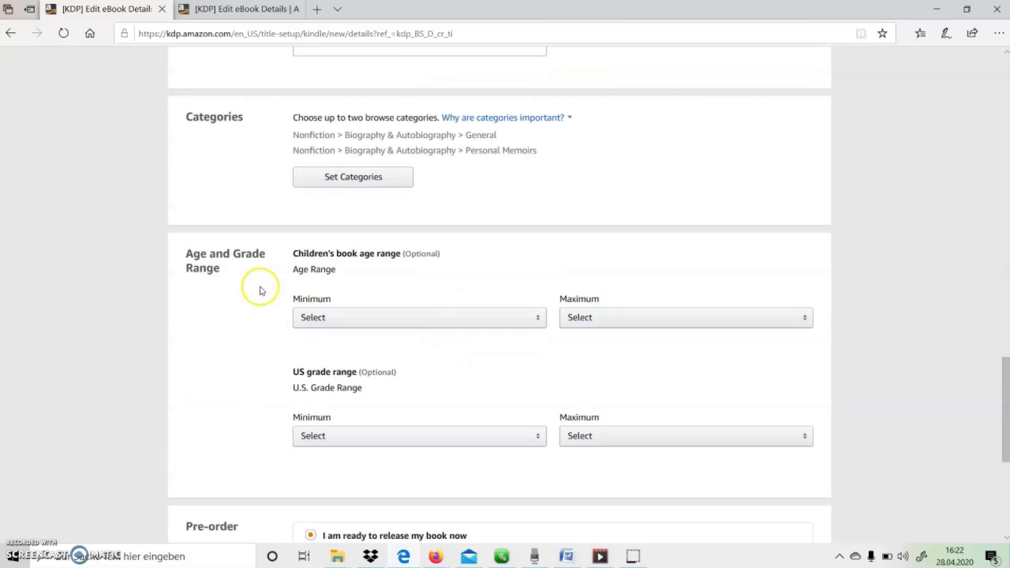
{"action": "scroll", "coordinate": [381, 319], "scroll_direction": "down", "scroll_amount": 2}
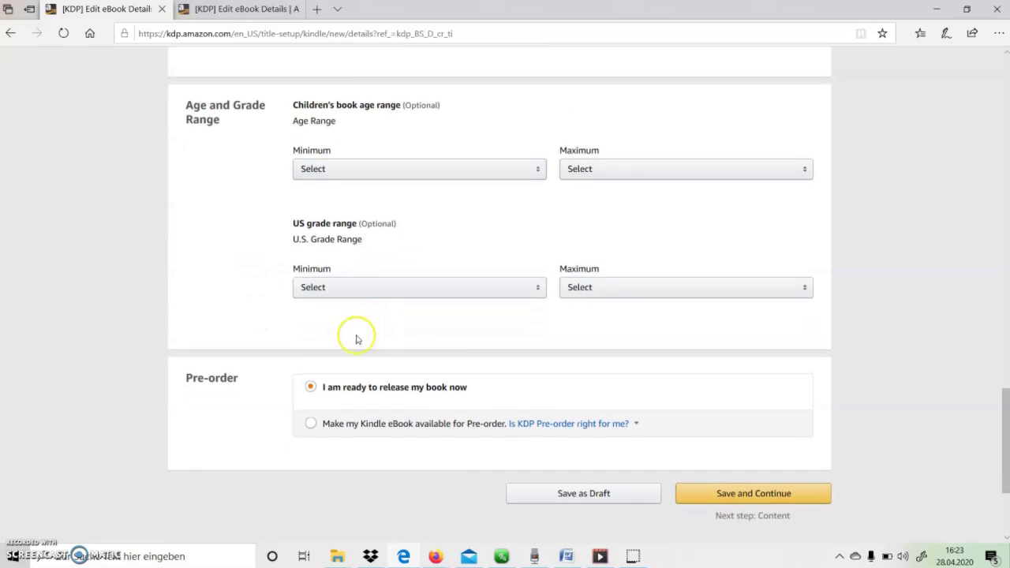
Save the eBook details and read the DRM explanation on the Content page
{"action": "left_click", "coordinate": [727, 496]}
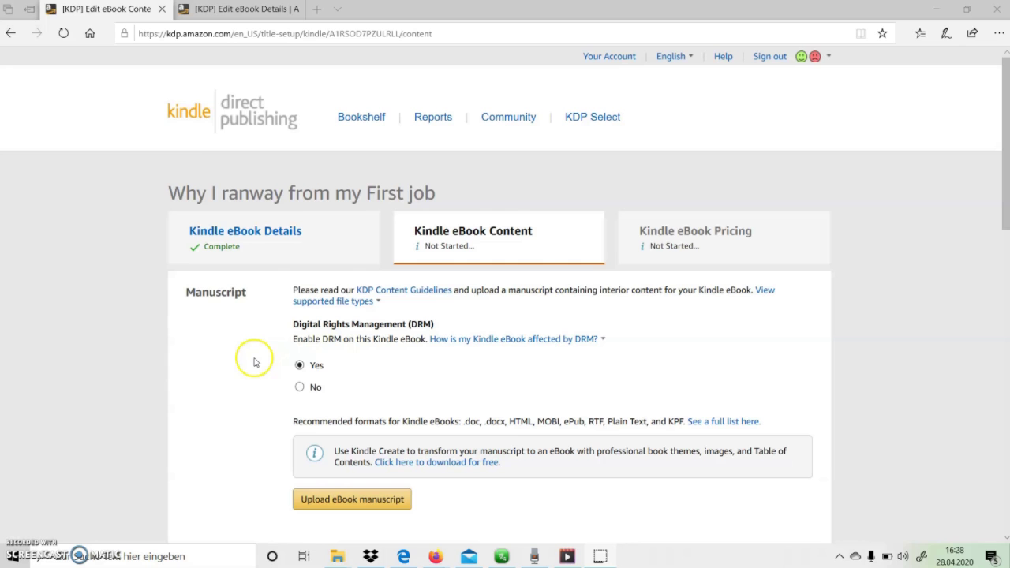
{"action": "scroll", "coordinate": [254, 356], "scroll_direction": "down", "scroll_amount": 1}
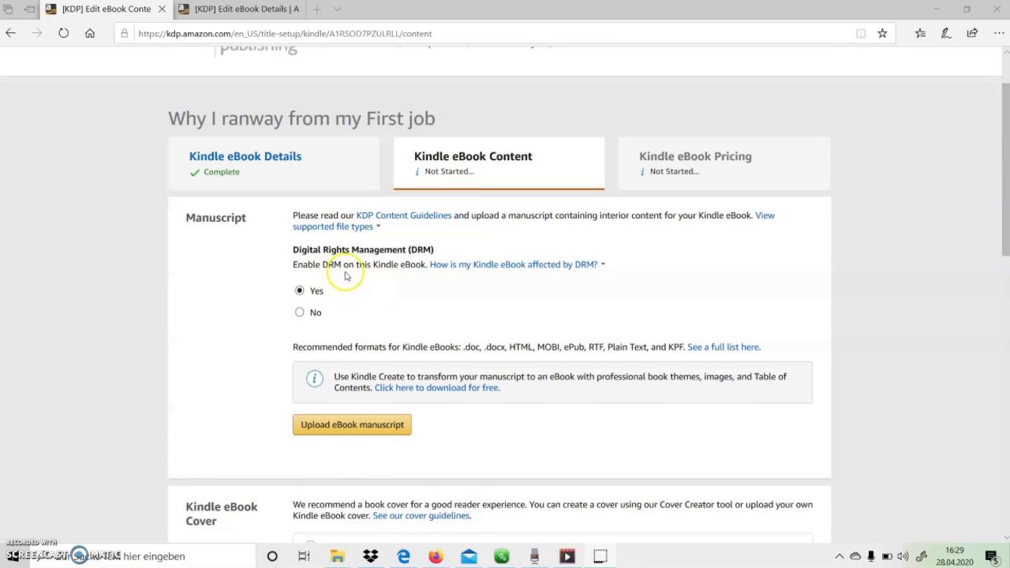
{"action": "left_click", "coordinate": [604, 266]}
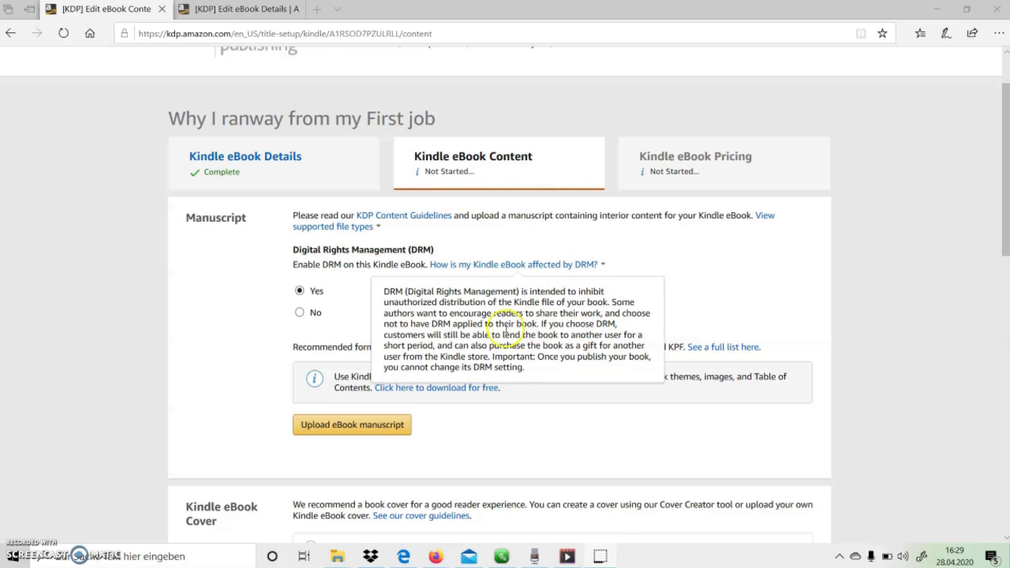
Switch Digital Rights Management to No and back to Yes
{"action": "left_click", "coordinate": [302, 291]}
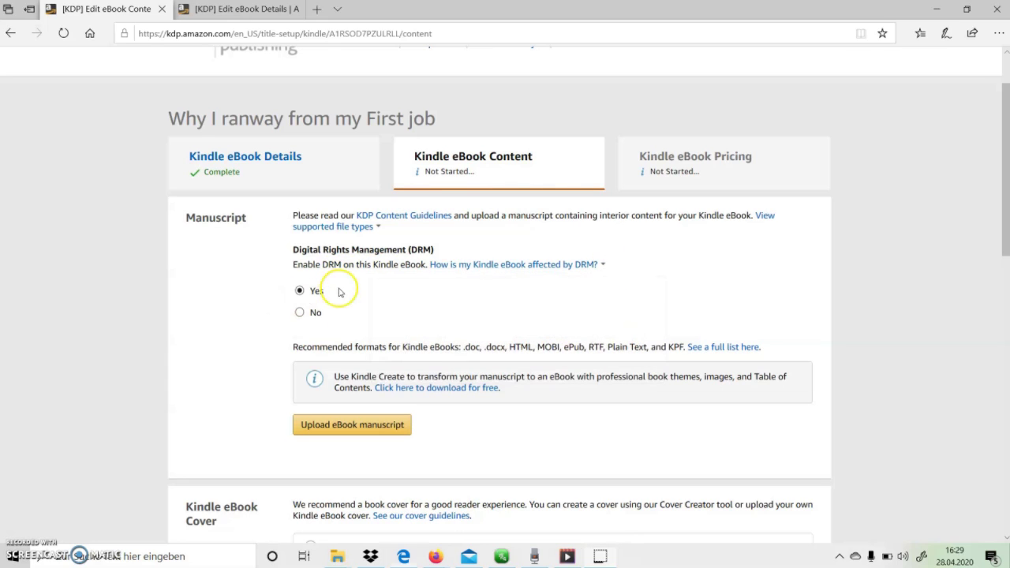
{"action": "left_click", "coordinate": [299, 314]}
{"action": "left_click", "coordinate": [300, 292]}
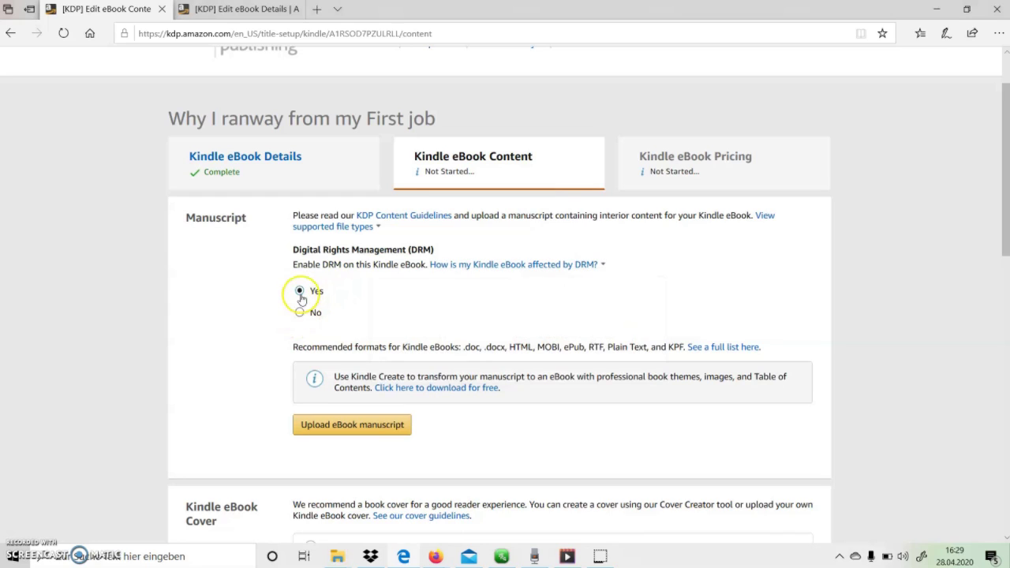
Upload 'why I ran away from my first job.docx' from the Kindle eBook folder as the manuscript
{"action": "left_click", "coordinate": [347, 425]}
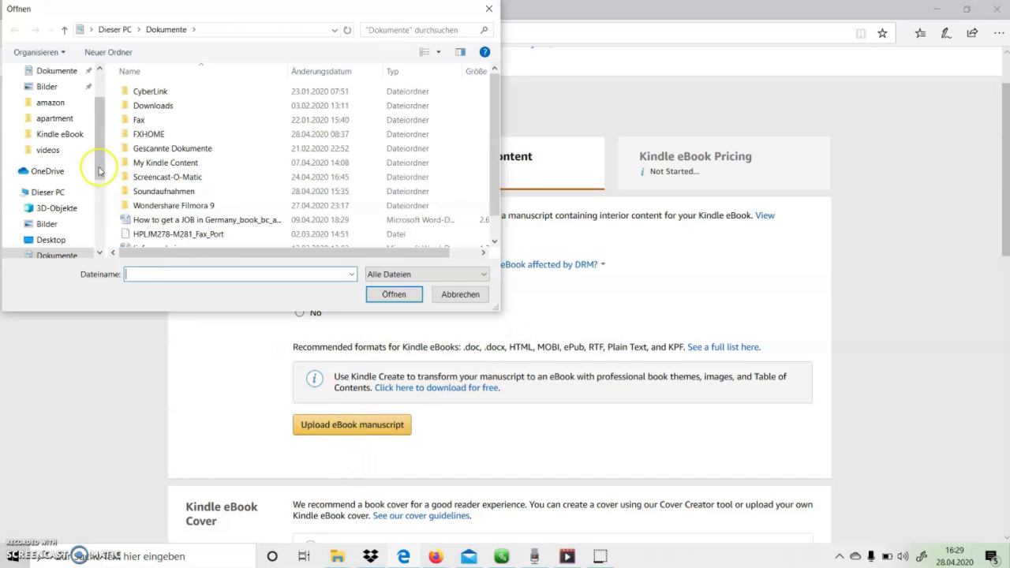
{"action": "left_click", "coordinate": [60, 140]}
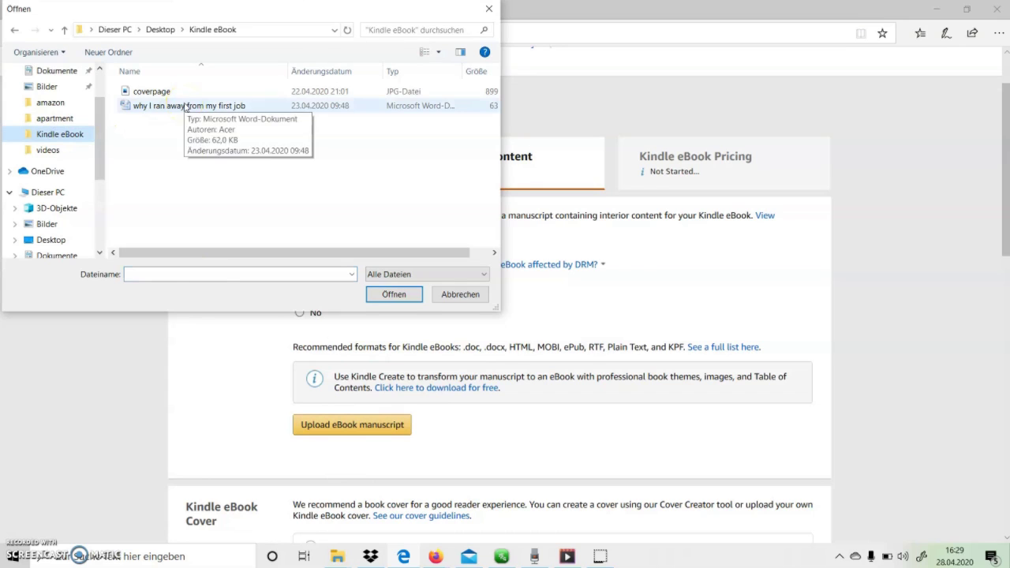
{"action": "double_click", "coordinate": [236, 106]}
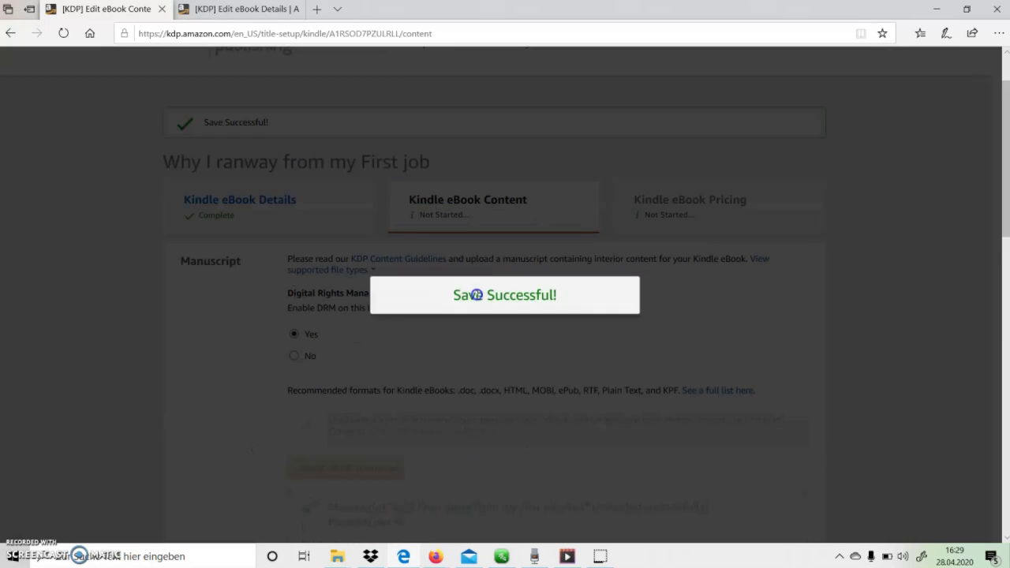
{"action": "scroll", "coordinate": [447, 340], "scroll_direction": "down", "scroll_amount": 5}
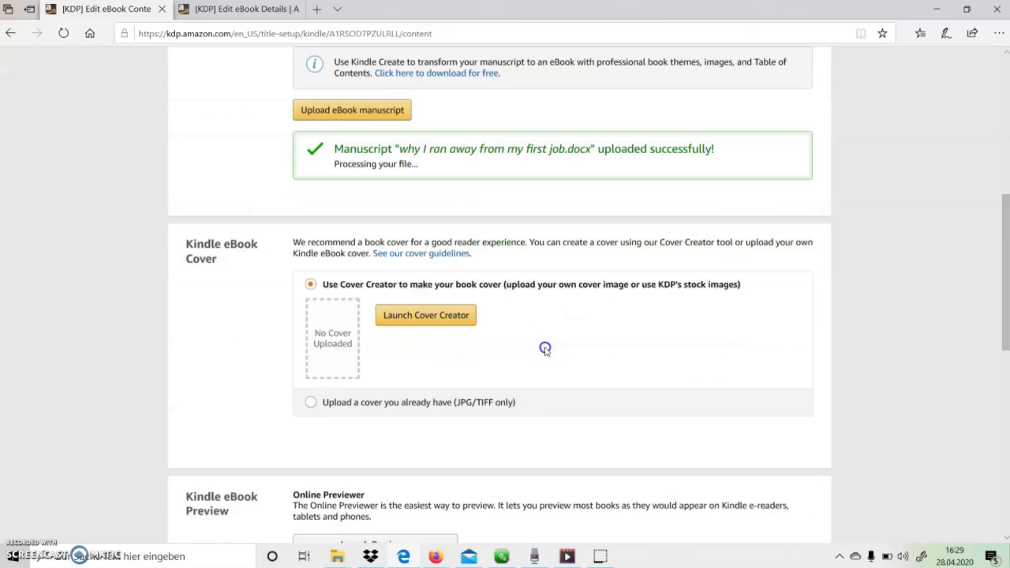
Choose 'Upload a cover you already have' and upload the coverpage image
{"action": "left_click", "coordinate": [325, 399]}
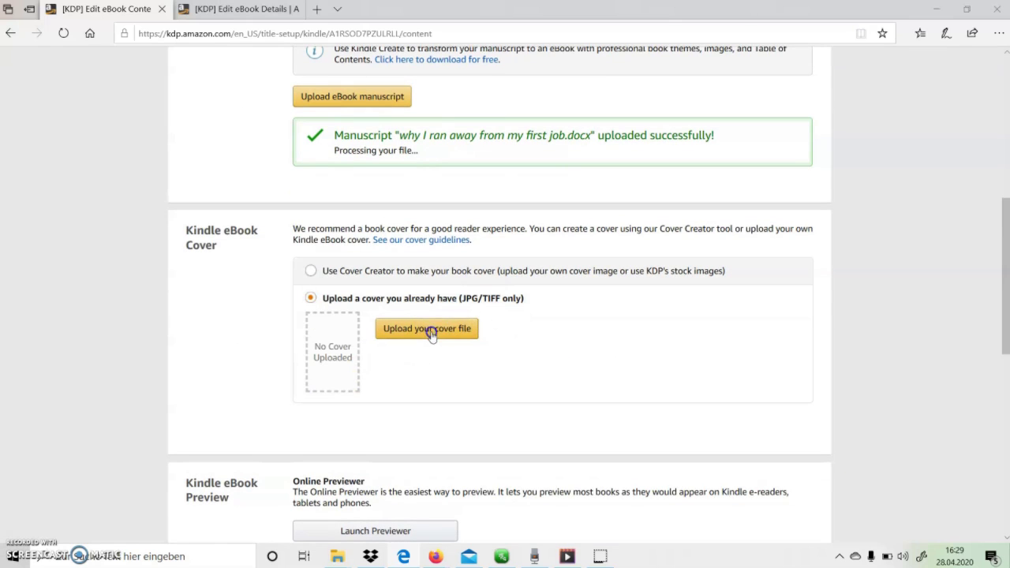
{"action": "left_click", "coordinate": [431, 334]}
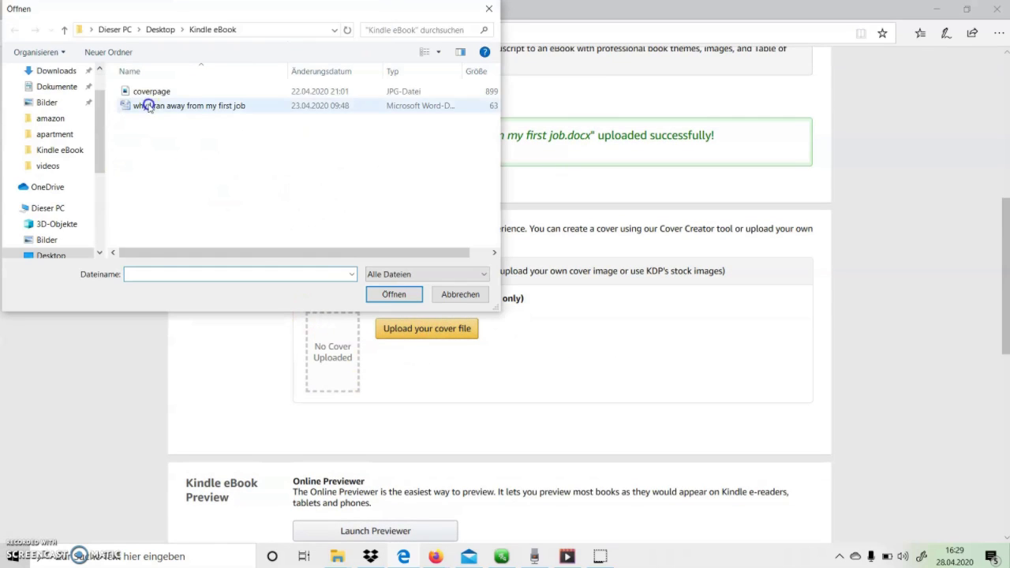
{"action": "double_click", "coordinate": [142, 91]}
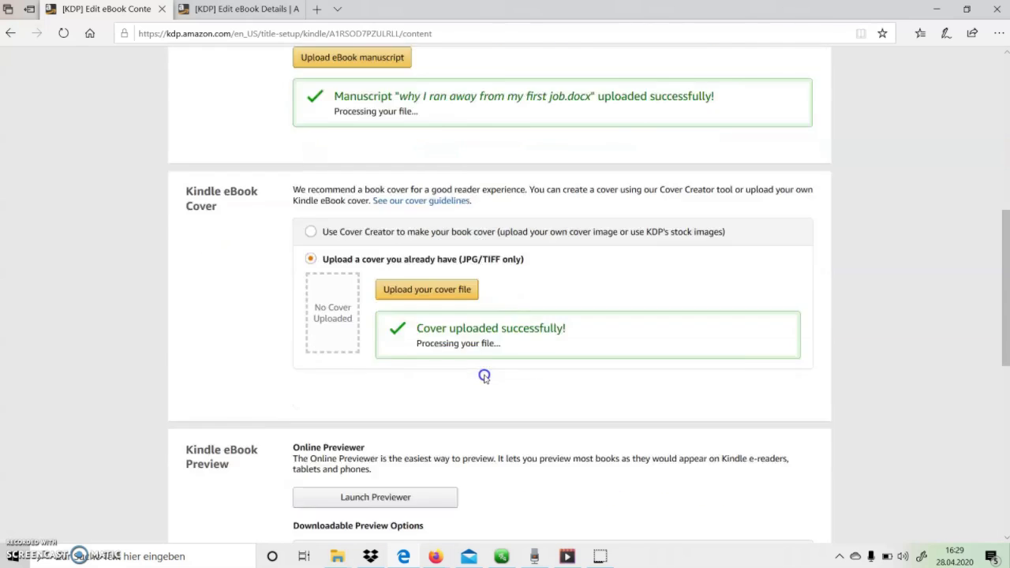
{"action": "scroll", "coordinate": [485, 376], "scroll_direction": "down", "scroll_amount": 2}
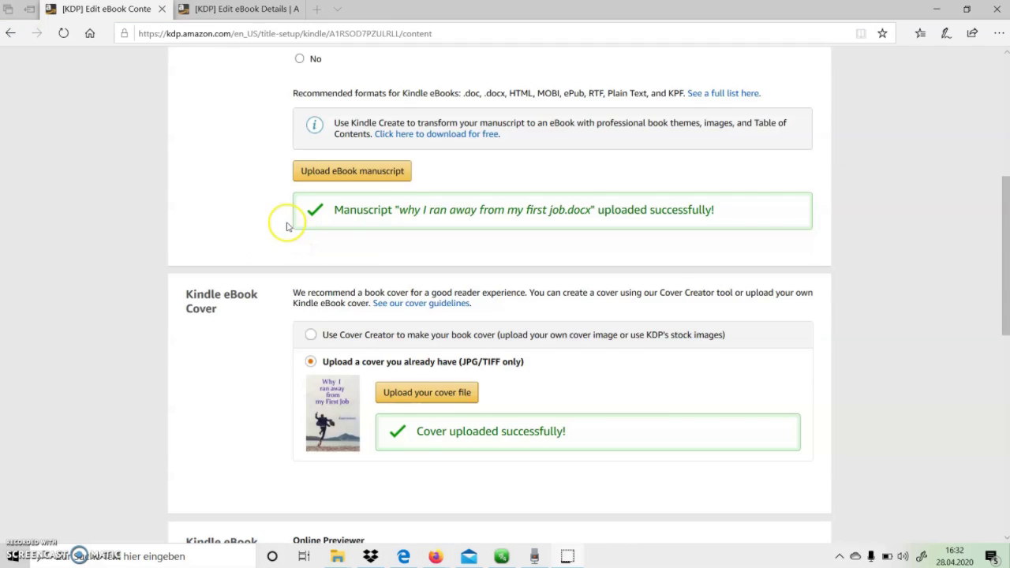
{"action": "scroll", "coordinate": [285, 224], "scroll_direction": "up", "scroll_amount": 1}
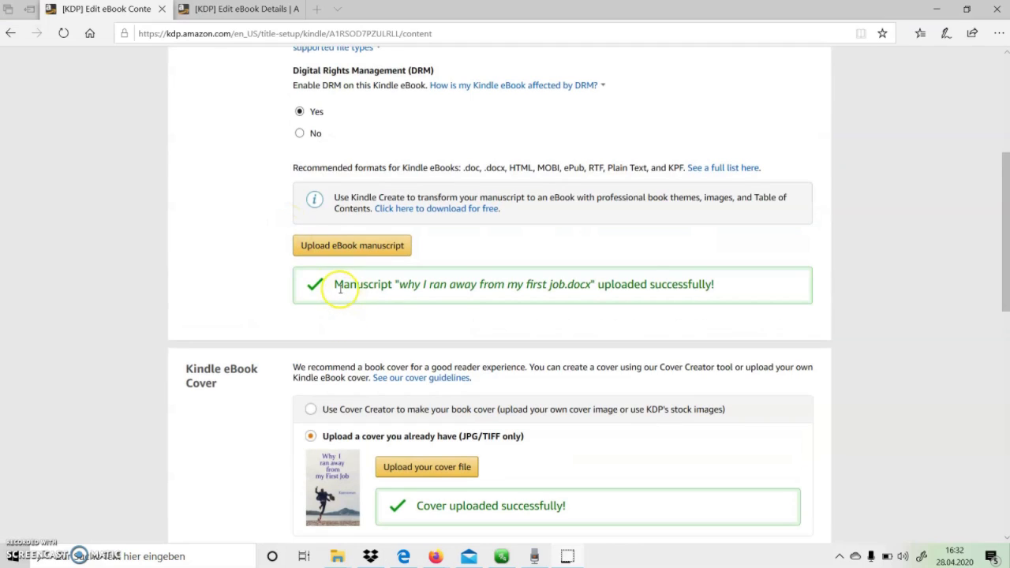
{"action": "left_click_drag", "start_coordinate": [715, 284], "coordinate": [479, 284]}
{"action": "scroll", "coordinate": [351, 308], "scroll_direction": "up", "scroll_amount": 1}
{"action": "scroll", "coordinate": [351, 302], "scroll_direction": "up", "scroll_amount": 1}
{"action": "scroll", "coordinate": [434, 324], "scroll_direction": "down", "scroll_amount": 2}
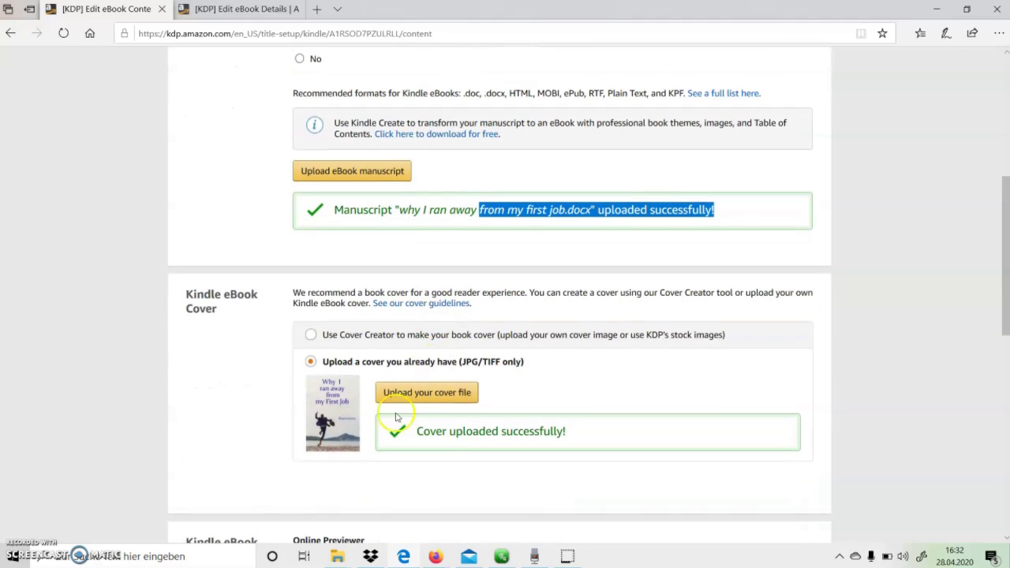
{"action": "scroll", "coordinate": [537, 395], "scroll_direction": "down", "scroll_amount": 3}
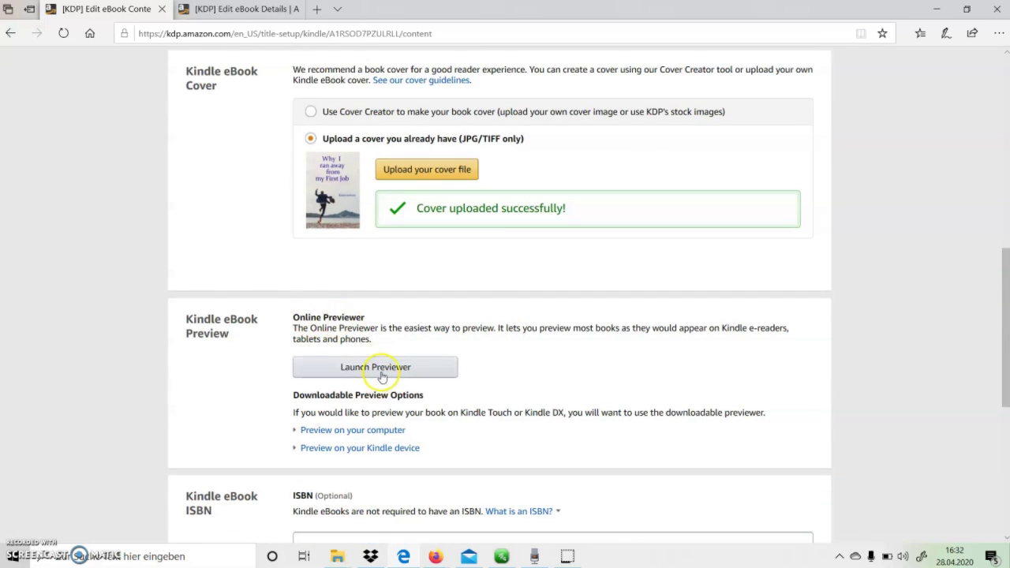
Check the cover in the previewer's Tablet view, then return to the Content page
{"action": "left_click", "coordinate": [384, 368]}
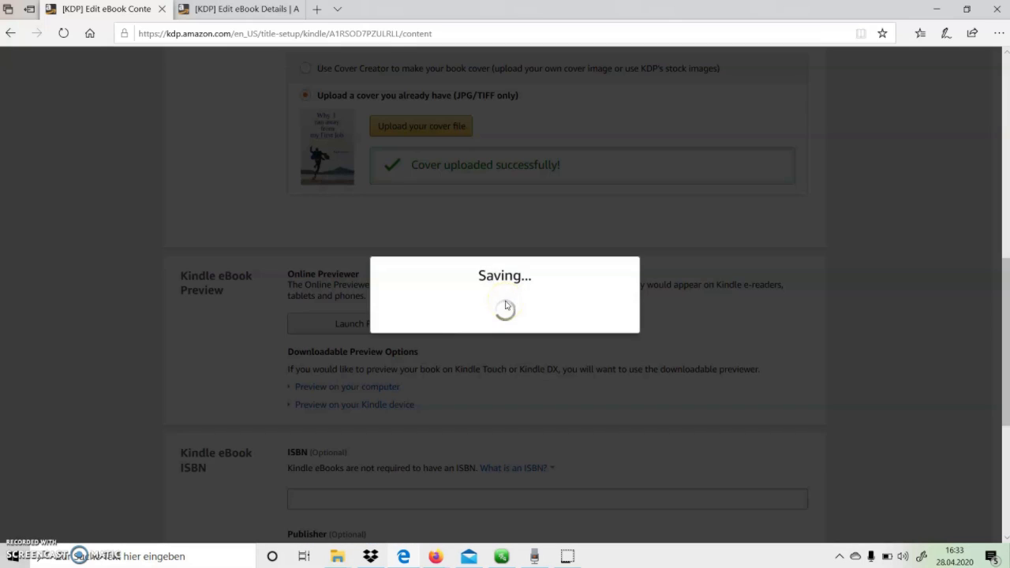
{"action": "left_click", "coordinate": [509, 303]}
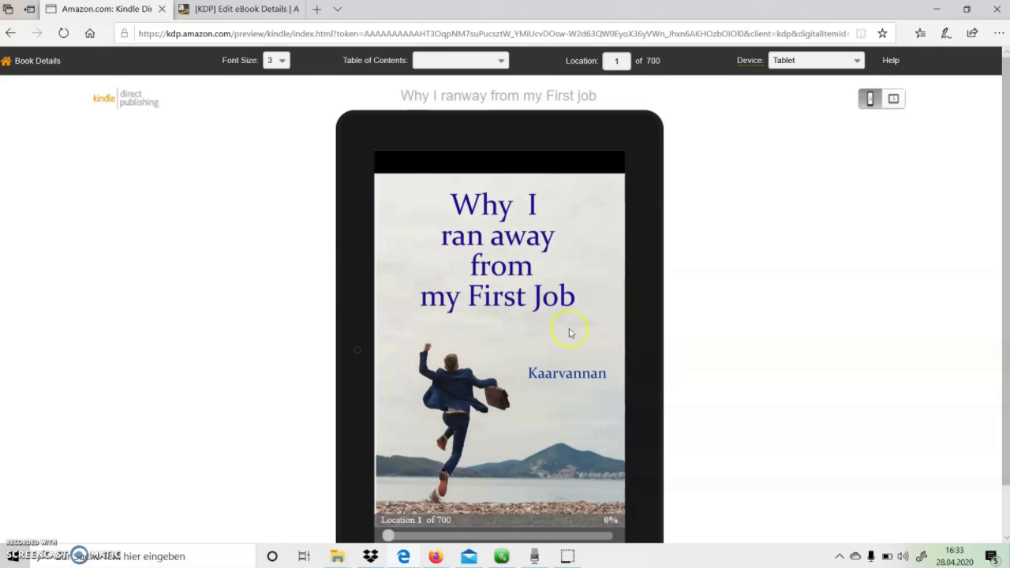
{"action": "mouse_move", "coordinate": [636, 370]}
{"action": "key", "text": "alt+Left"}
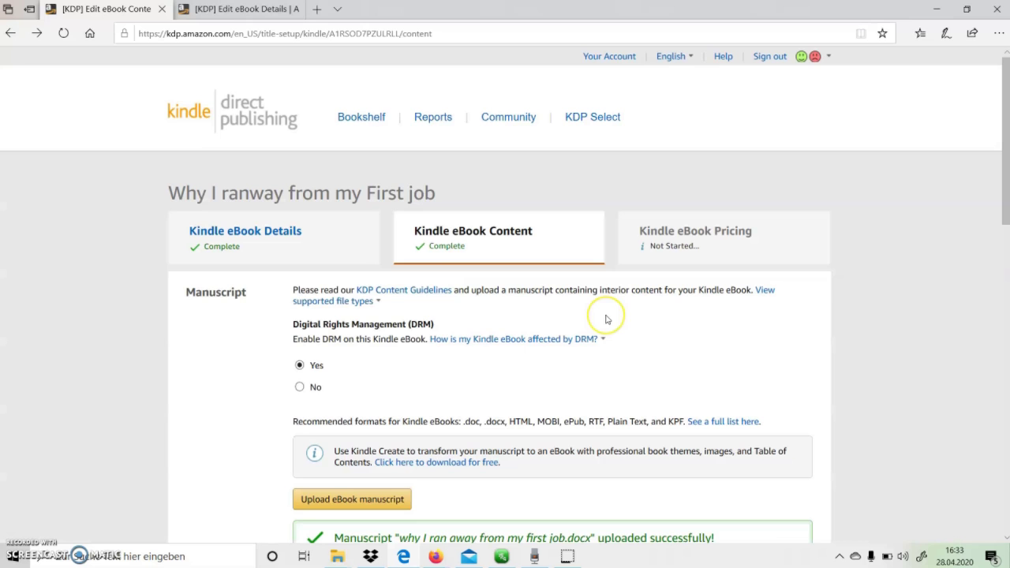
{"action": "scroll", "coordinate": [605, 319], "scroll_direction": "down", "scroll_amount": 10}
{"action": "scroll", "coordinate": [606, 319], "scroll_direction": "down", "scroll_amount": 3}
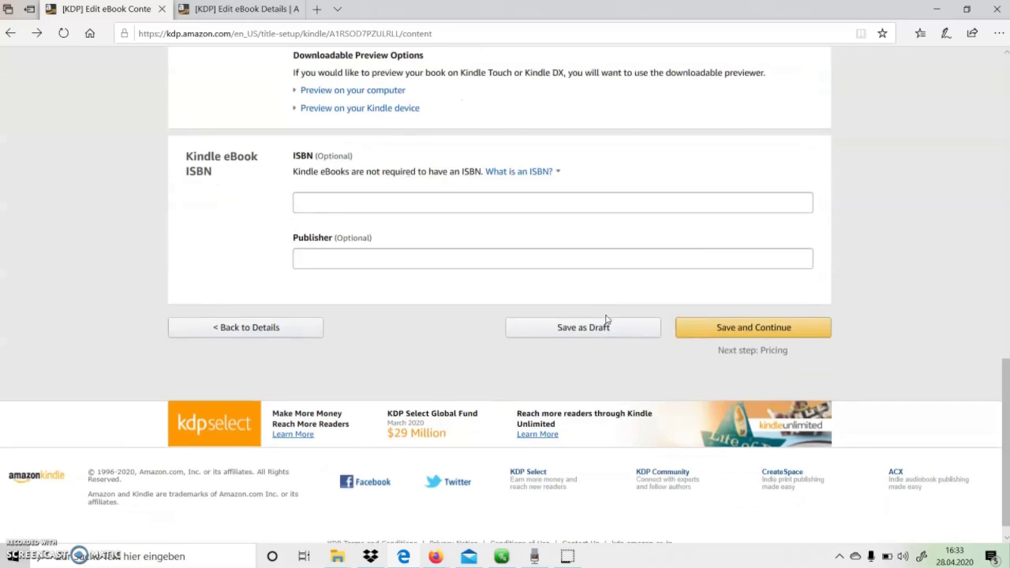
{"action": "scroll", "coordinate": [605, 321], "scroll_direction": "up", "scroll_amount": 2}
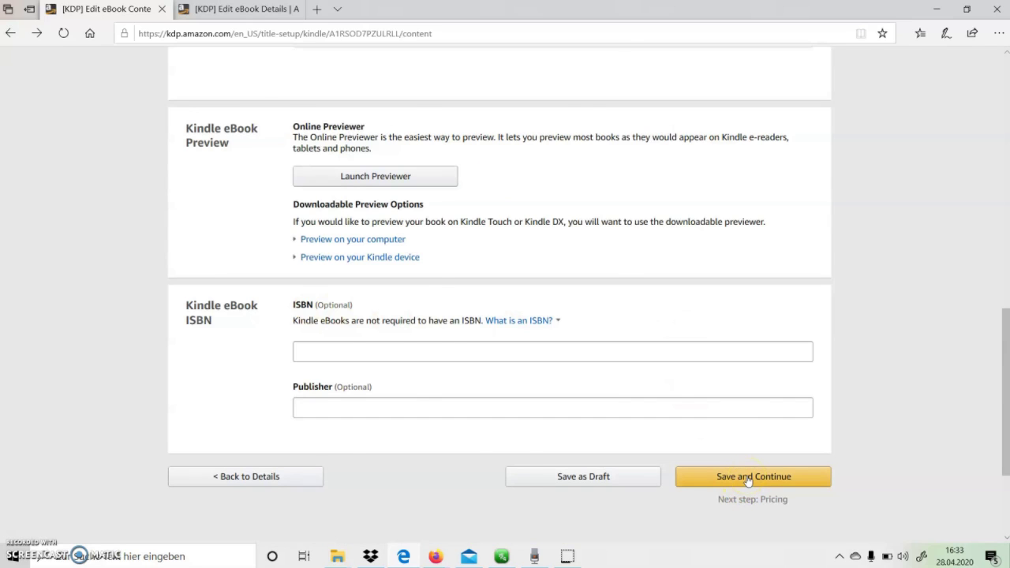
Continue to Pricing, enroll in KDP Select, and keep the 70% royalty plan
{"action": "left_click", "coordinate": [748, 478]}
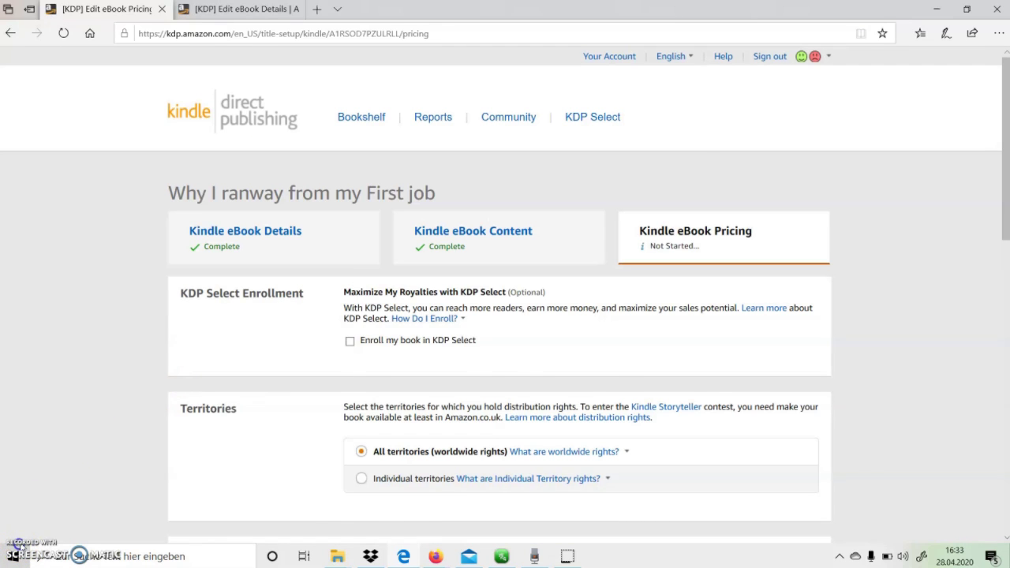
{"action": "scroll", "coordinate": [179, 406], "scroll_direction": "down", "scroll_amount": 1}
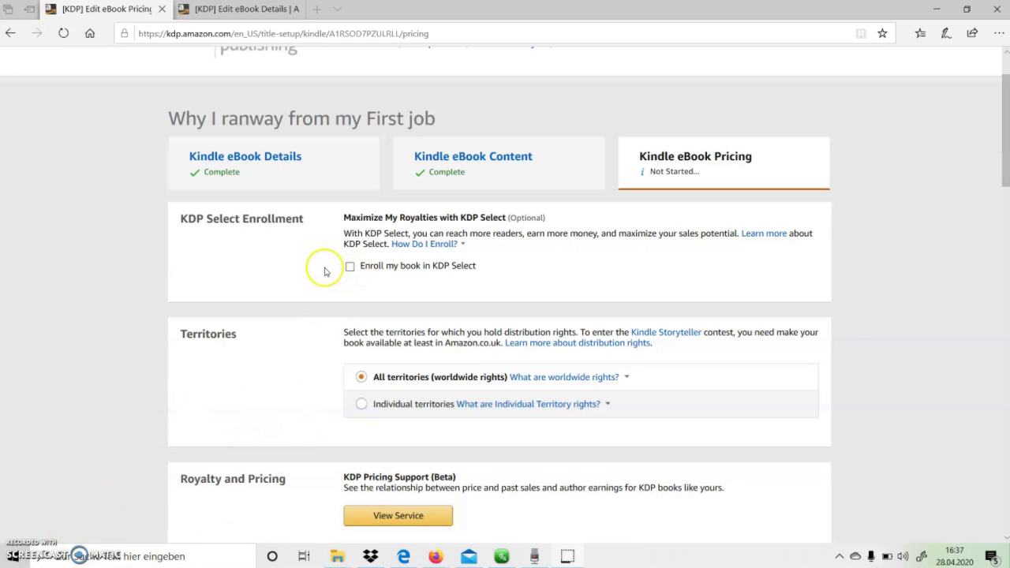
{"action": "left_click", "coordinate": [349, 268]}
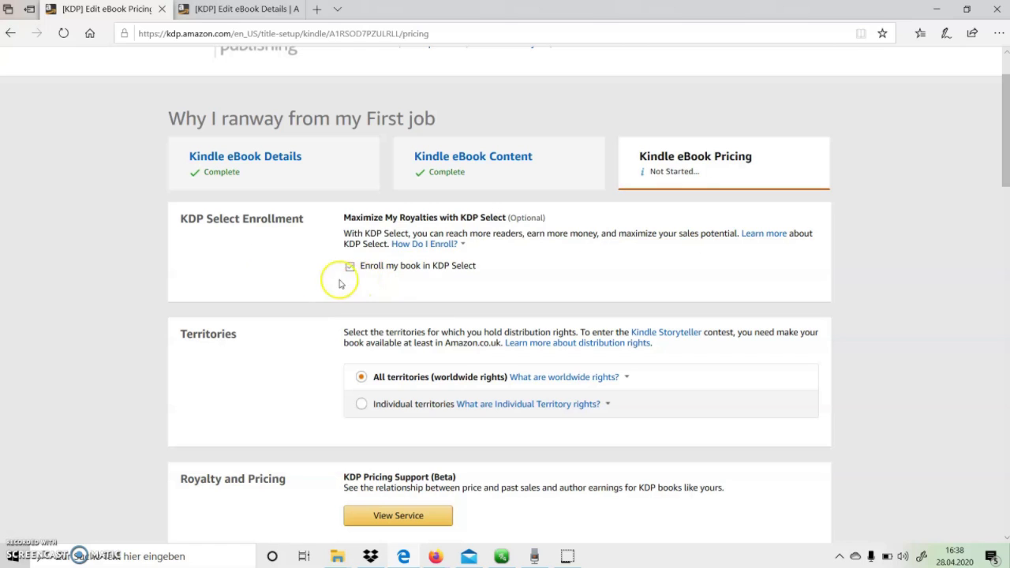
{"action": "scroll", "coordinate": [355, 288], "scroll_direction": "down", "scroll_amount": 2}
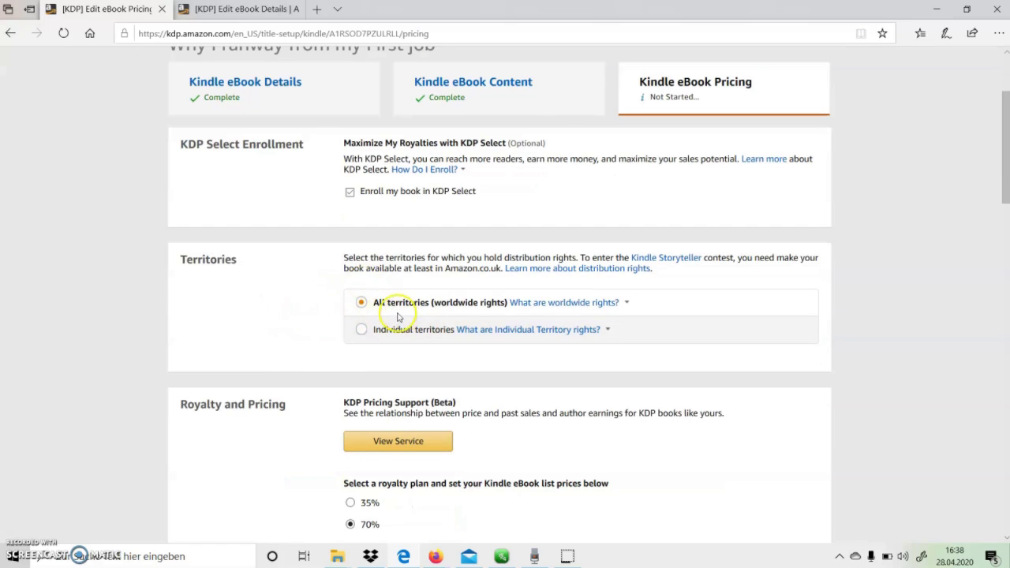
{"action": "scroll", "coordinate": [580, 347], "scroll_direction": "down", "scroll_amount": 2}
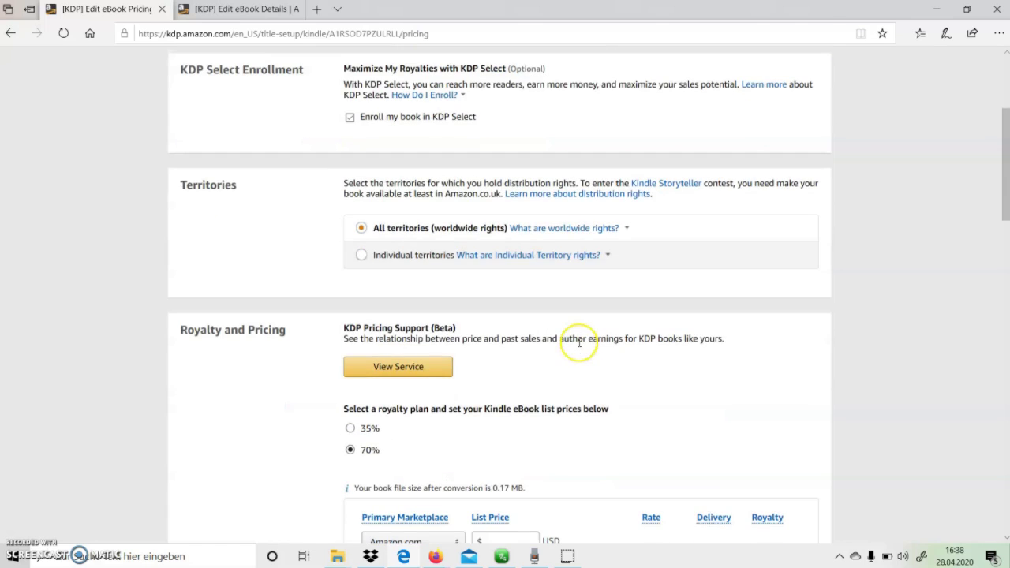
{"action": "scroll", "coordinate": [582, 349], "scroll_direction": "down", "scroll_amount": 2}
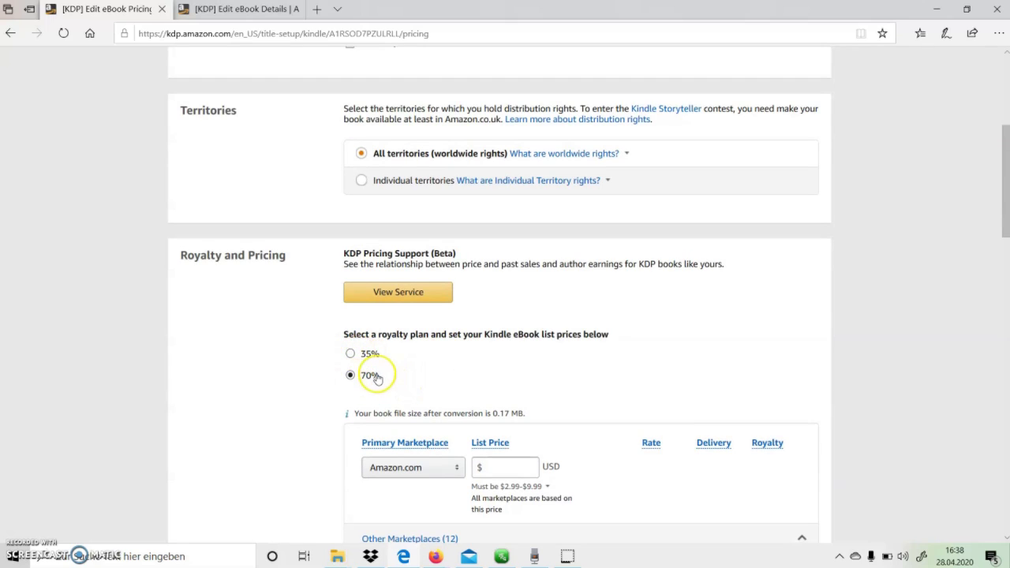
{"action": "scroll", "coordinate": [404, 392], "scroll_direction": "down", "scroll_amount": 1}
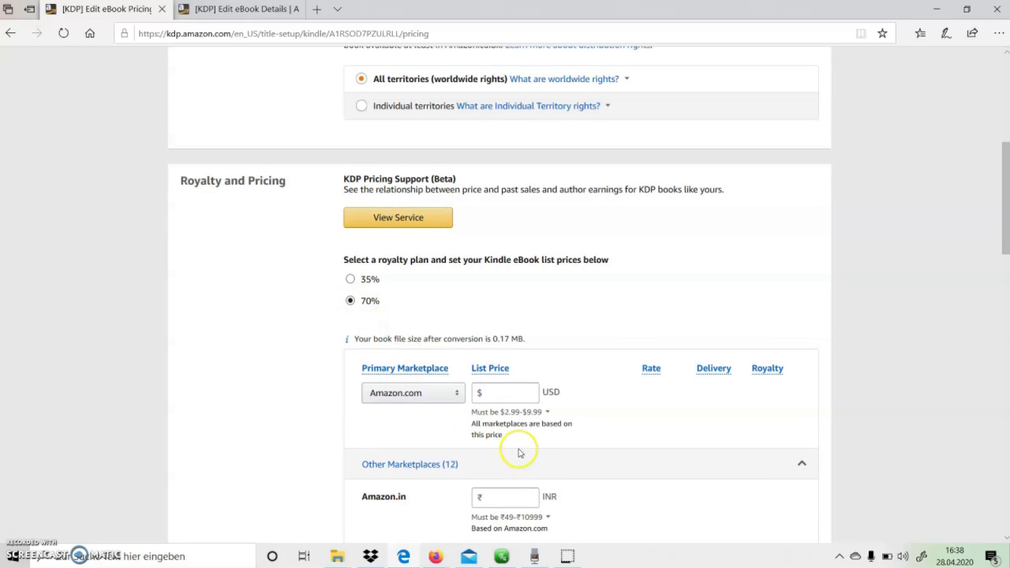
Set the Amazon.com list price to $9.00
{"action": "left_click", "coordinate": [509, 412]}
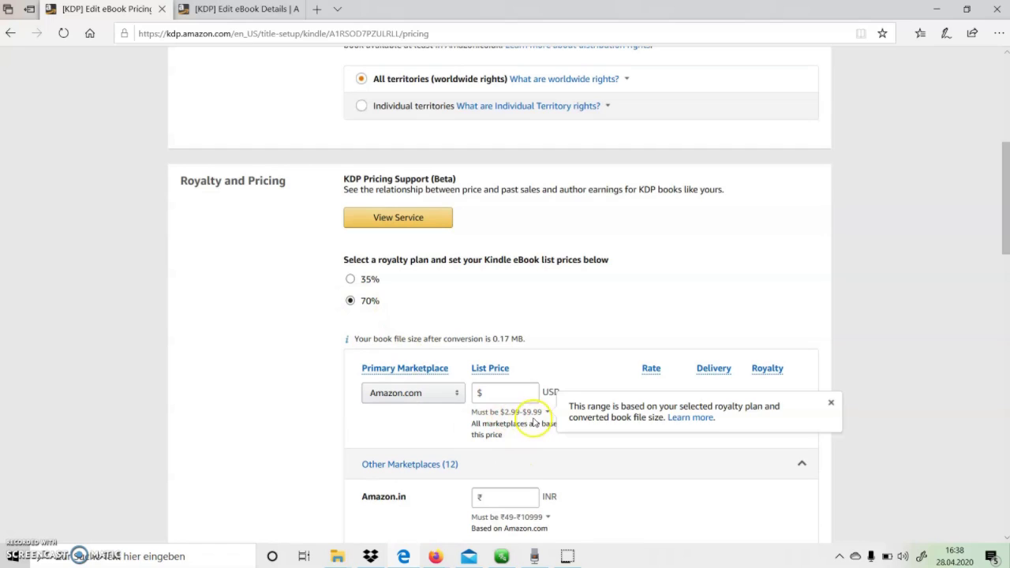
{"action": "left_click", "coordinate": [494, 392]}
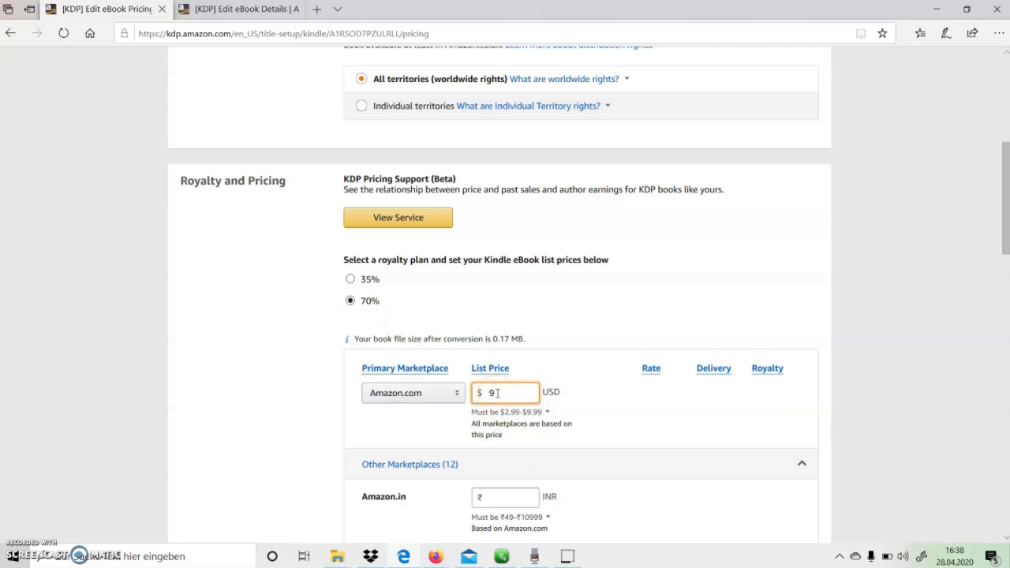
{"action": "left_click", "coordinate": [593, 422]}
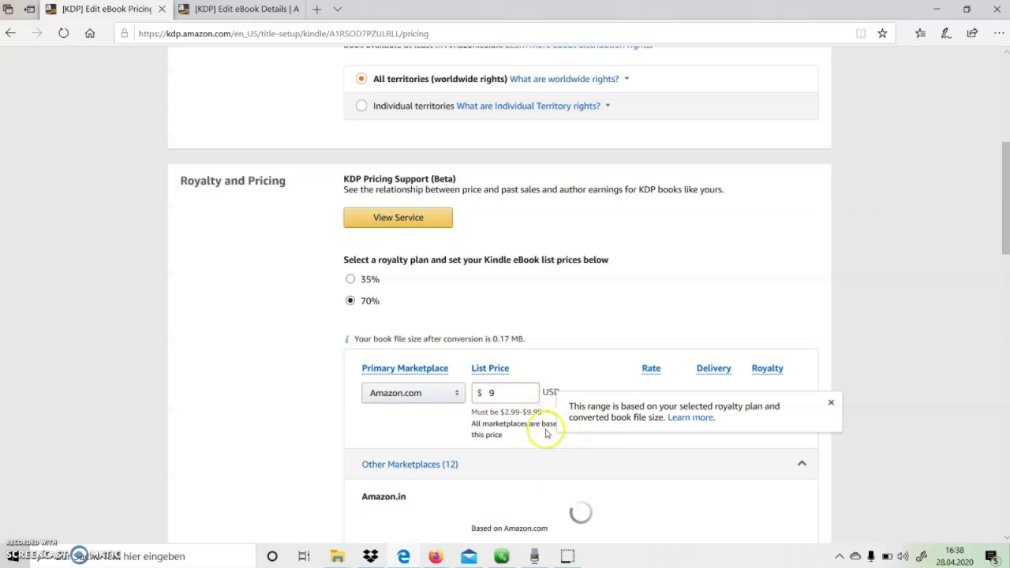
Review the other marketplaces' converted prices and change the Amazon.de price to €9.00
{"action": "scroll", "coordinate": [430, 440], "scroll_direction": "down", "scroll_amount": 1}
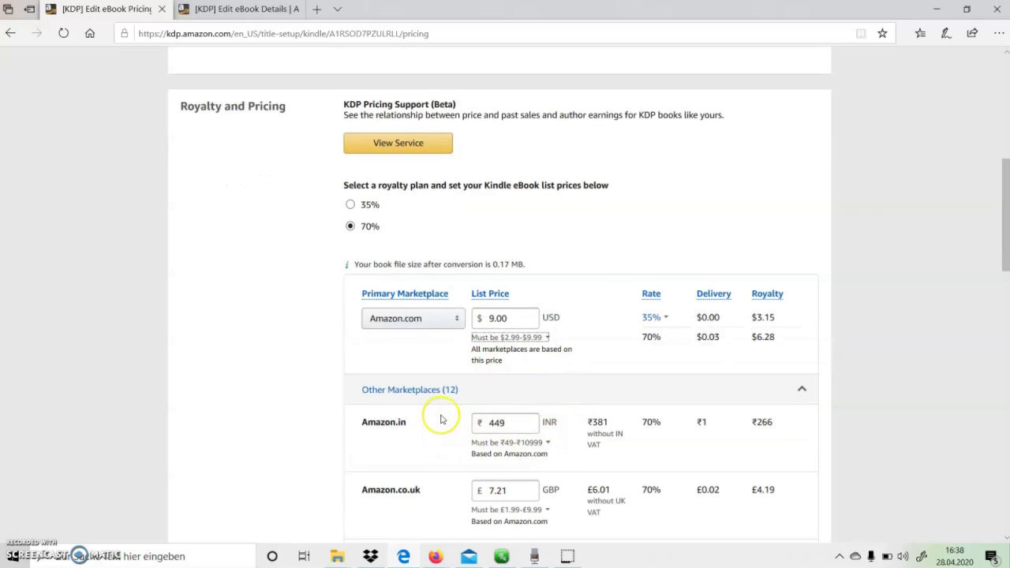
{"action": "scroll", "coordinate": [441, 415], "scroll_direction": "down", "scroll_amount": 3}
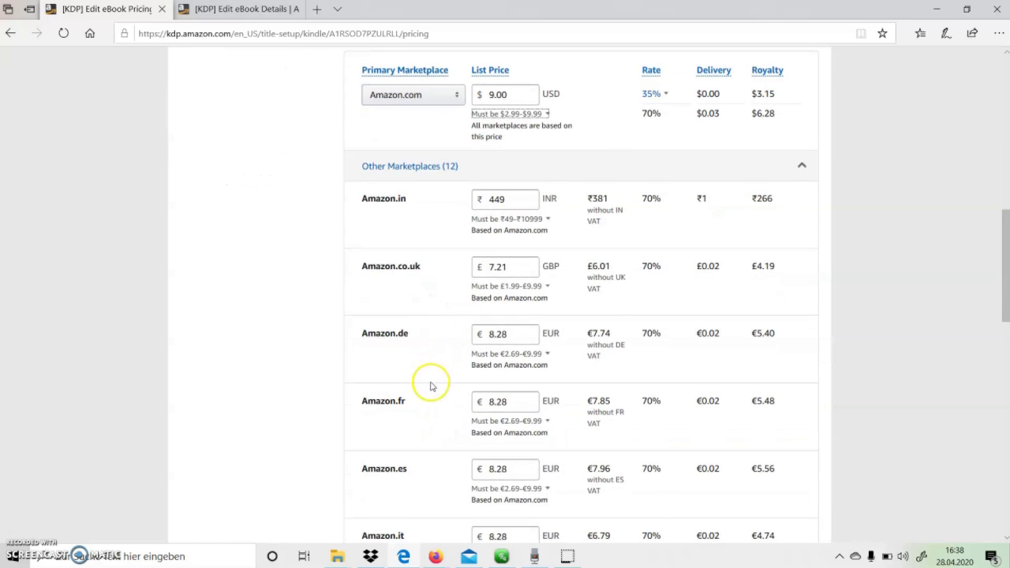
{"action": "scroll", "coordinate": [418, 379], "scroll_direction": "down", "scroll_amount": 1}
{"action": "scroll", "coordinate": [477, 359], "scroll_direction": "down", "scroll_amount": 1}
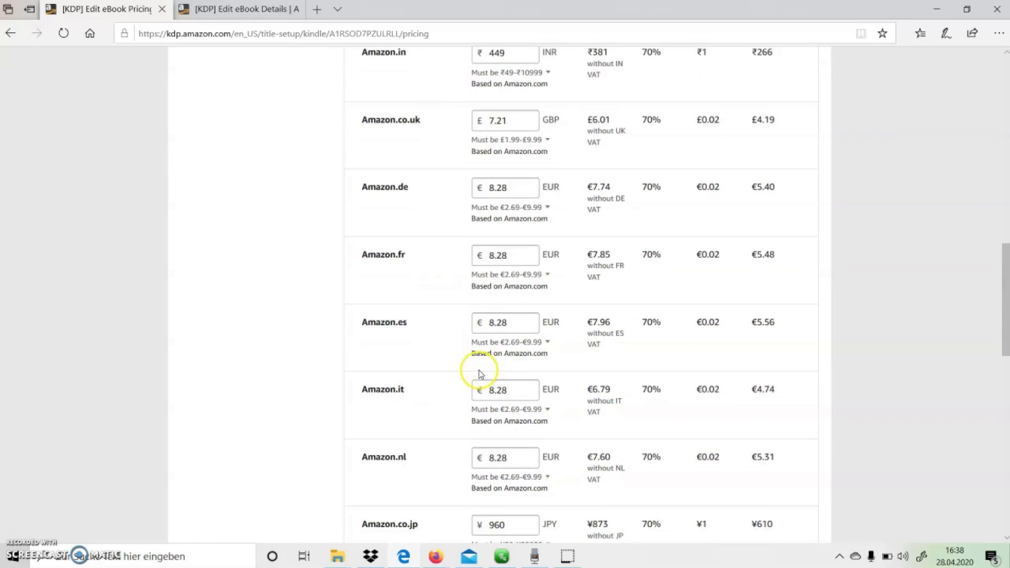
{"action": "scroll", "coordinate": [443, 371], "scroll_direction": "down", "scroll_amount": 2}
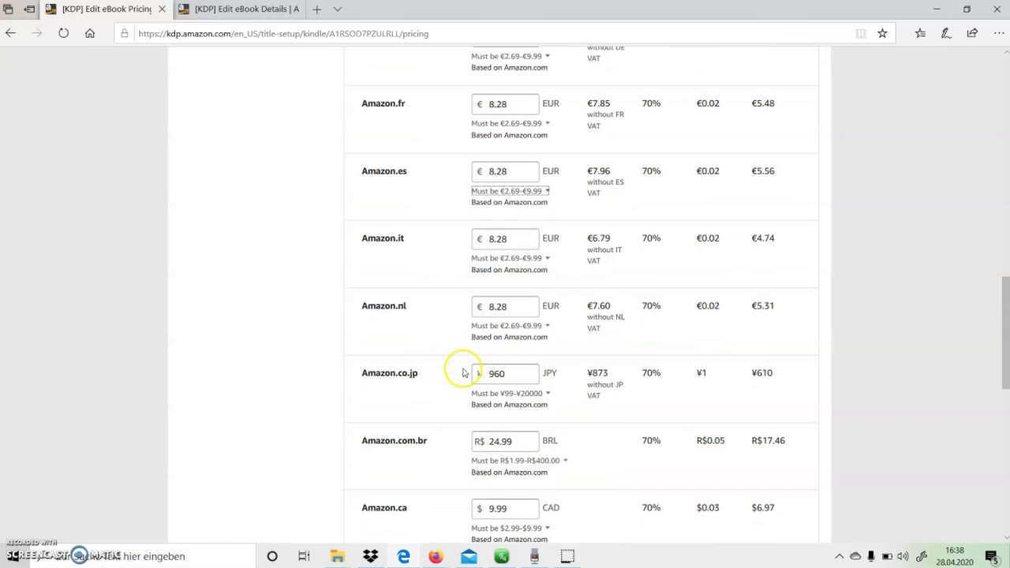
{"action": "scroll", "coordinate": [445, 355], "scroll_direction": "down", "scroll_amount": 1}
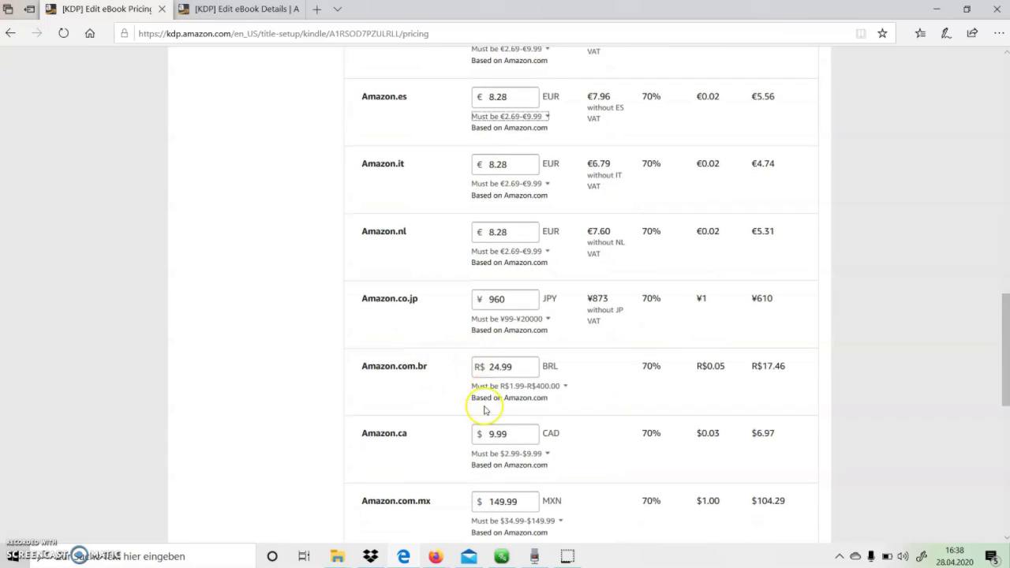
{"action": "scroll", "coordinate": [480, 414], "scroll_direction": "down", "scroll_amount": 1}
{"action": "scroll", "coordinate": [481, 423], "scroll_direction": "down", "scroll_amount": 2}
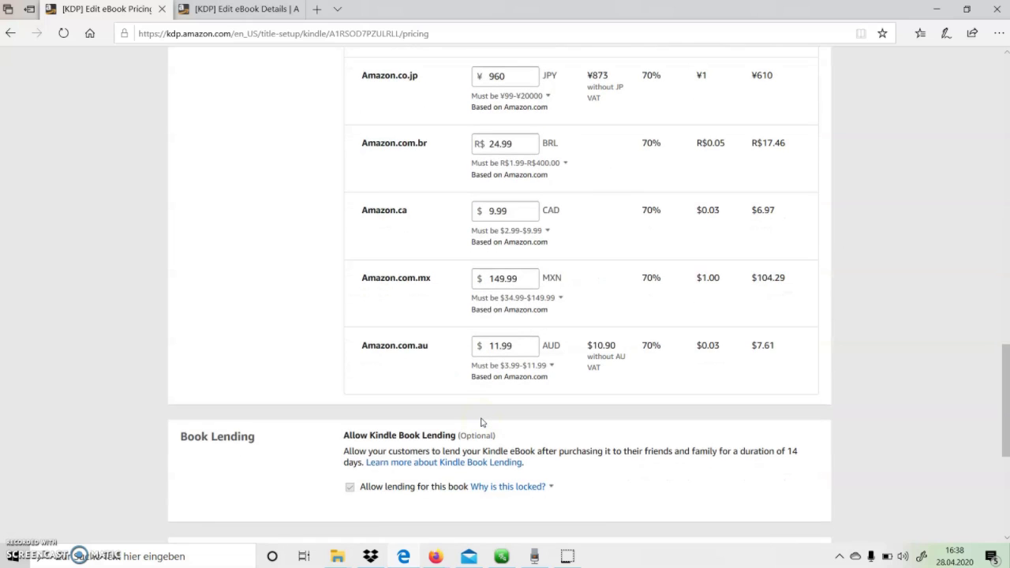
{"action": "scroll", "coordinate": [481, 423], "scroll_direction": "up", "scroll_amount": 4}
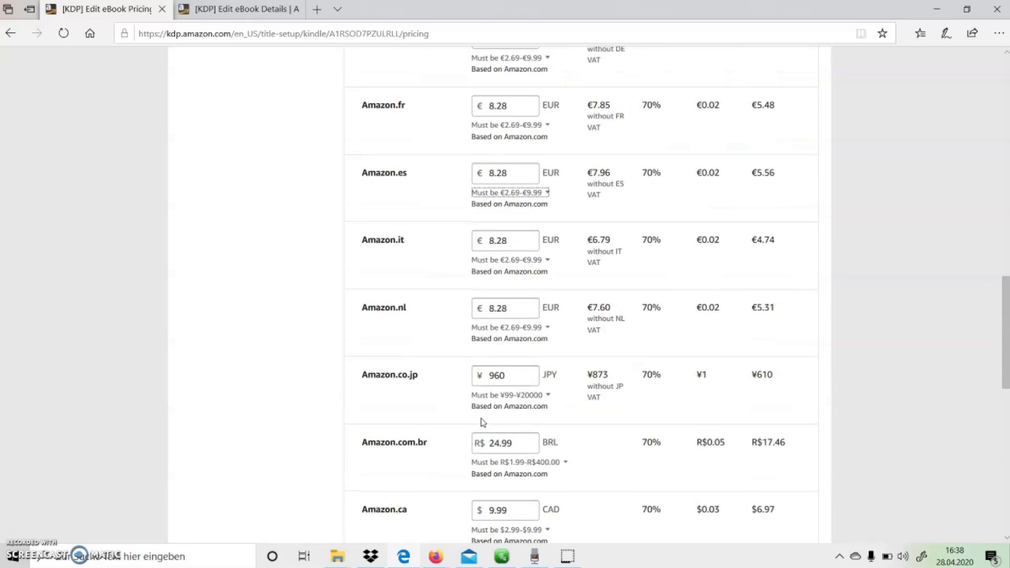
{"action": "scroll", "coordinate": [482, 423], "scroll_direction": "up", "scroll_amount": 1}
{"action": "scroll", "coordinate": [482, 423], "scroll_direction": "up", "scroll_amount": 1}
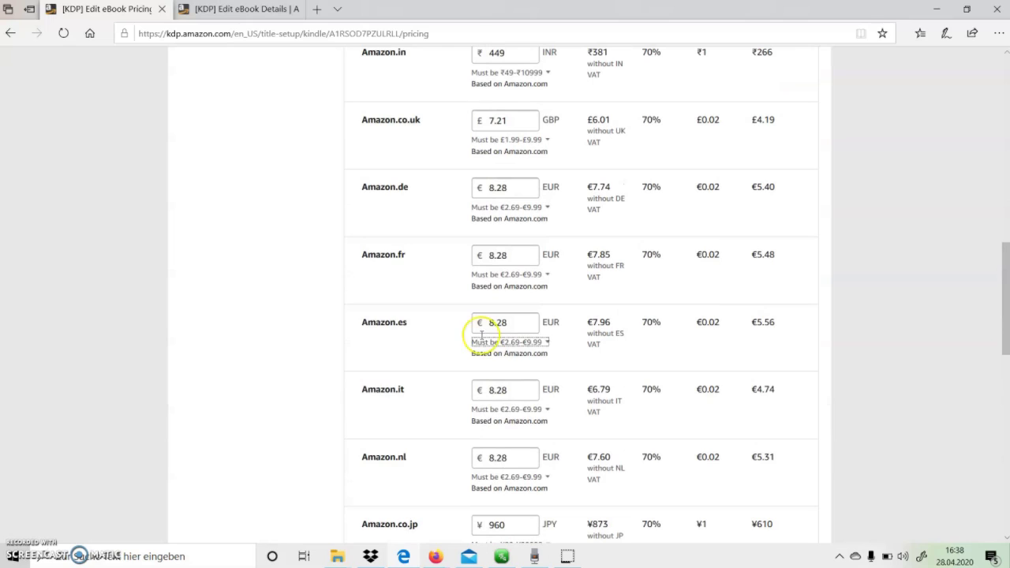
{"action": "left_click_drag", "start_coordinate": [513, 188], "coordinate": [488, 187]}
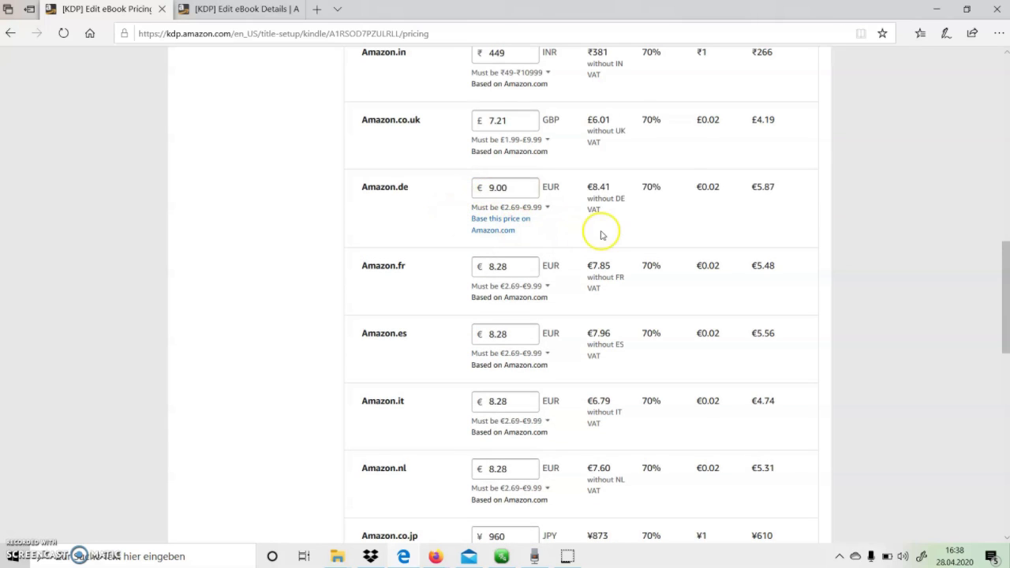
Publish the Kindle eBook from the bottom of the pricing page
{"action": "scroll", "coordinate": [568, 237], "scroll_direction": "down", "scroll_amount": 9}
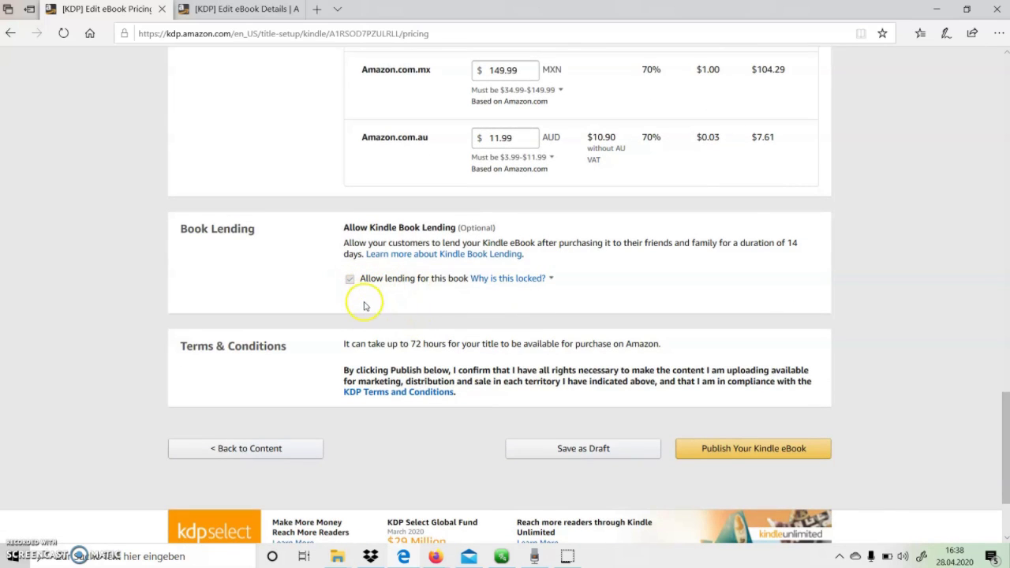
{"action": "scroll", "coordinate": [347, 300], "scroll_direction": "down", "scroll_amount": 3}
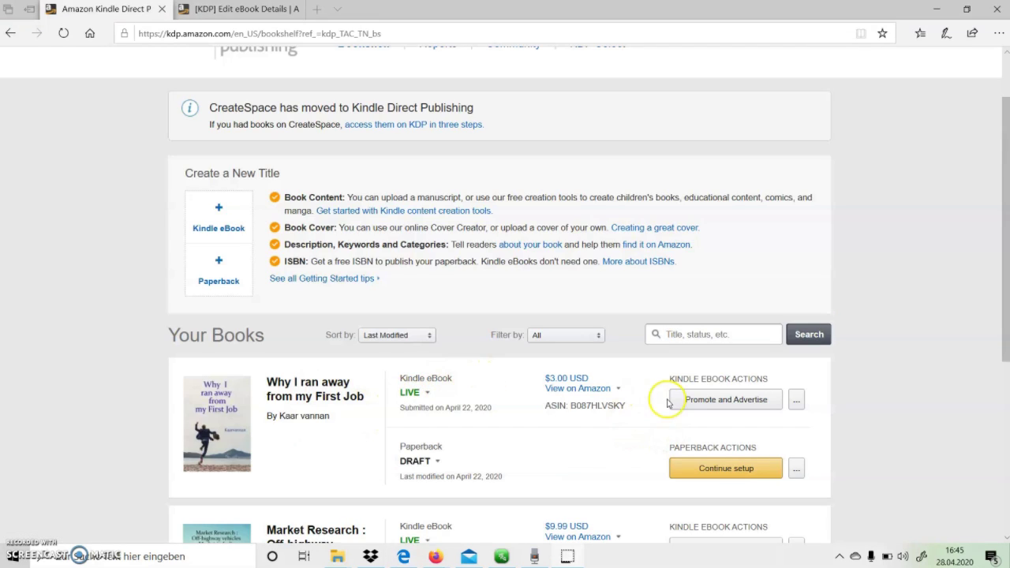
{"action": "left_click_drag", "start_coordinate": [631, 407], "coordinate": [549, 409]}
{"action": "left_click", "coordinate": [564, 442]}
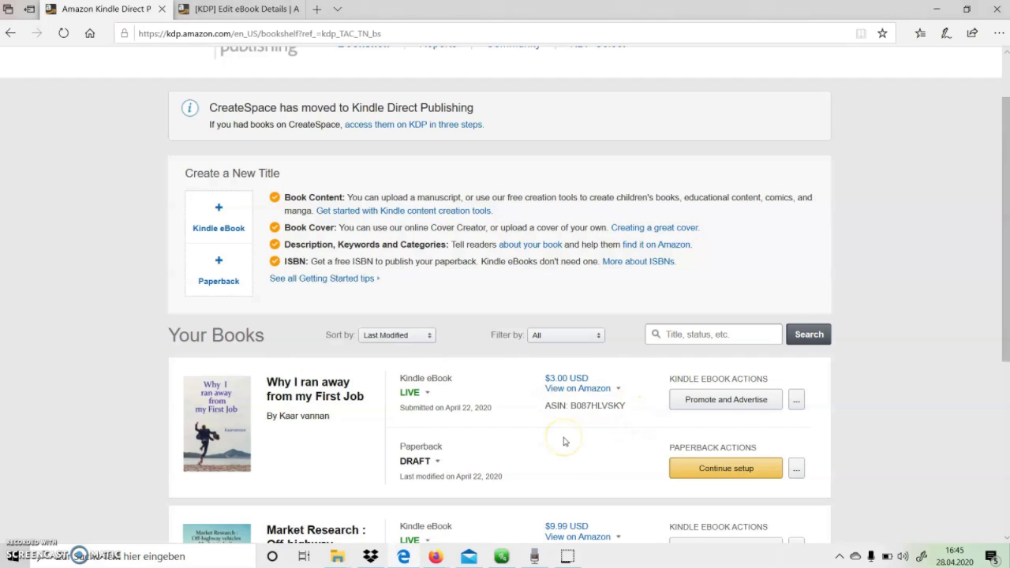